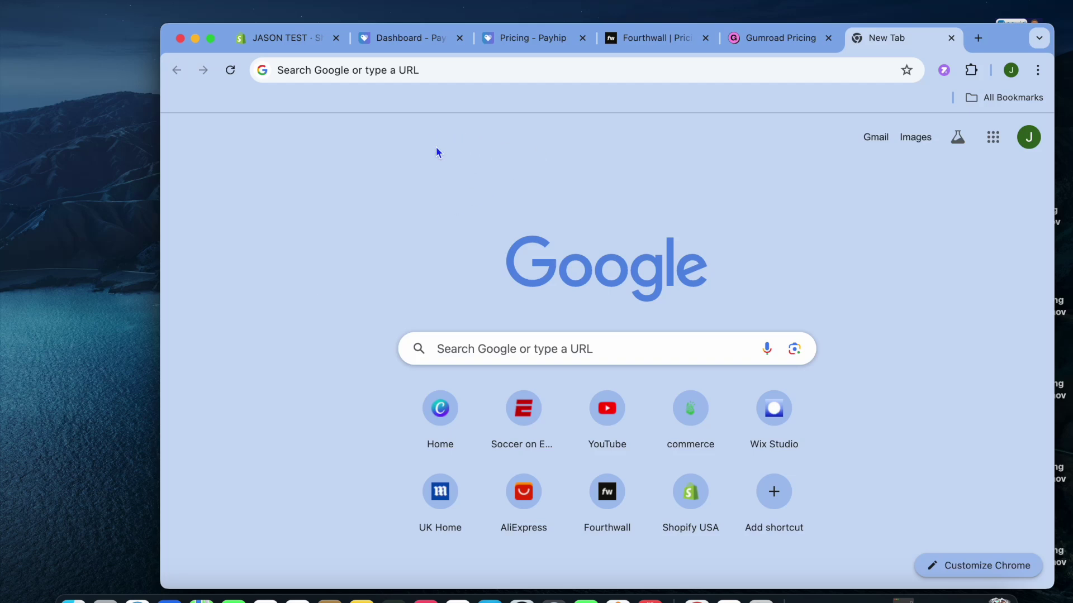
Bring up the Payhip pricing page listing the Free Forever, Plus and Pro plans
left_click(525, 96)
left_click(531, 40)
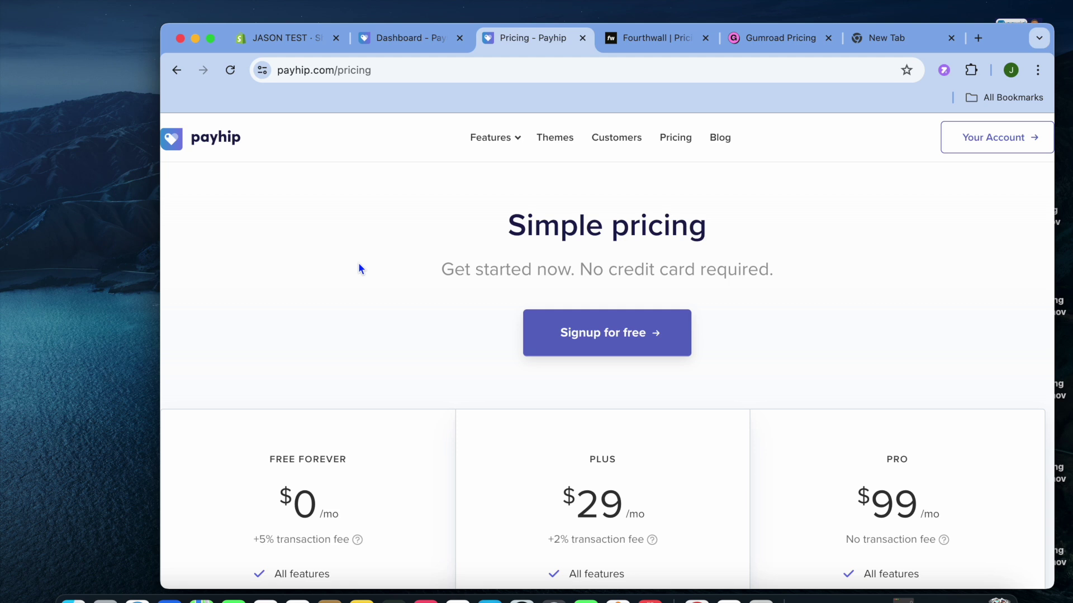
Scroll to the Payhip plan cards and open the macOS Calculator beside them
scroll(360, 268, "down", 5)
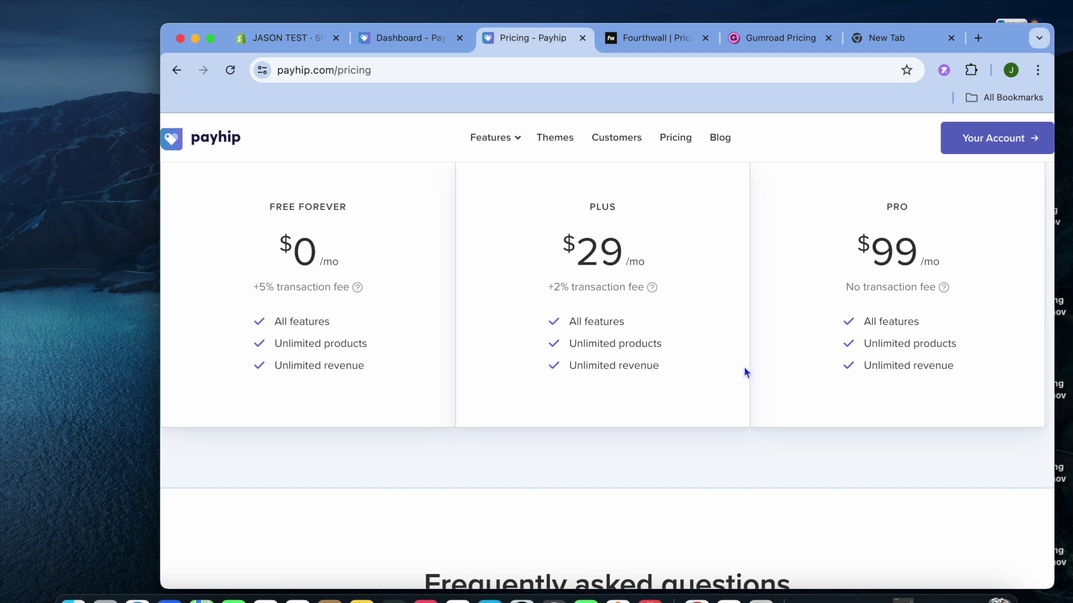
left_click(762, 600)
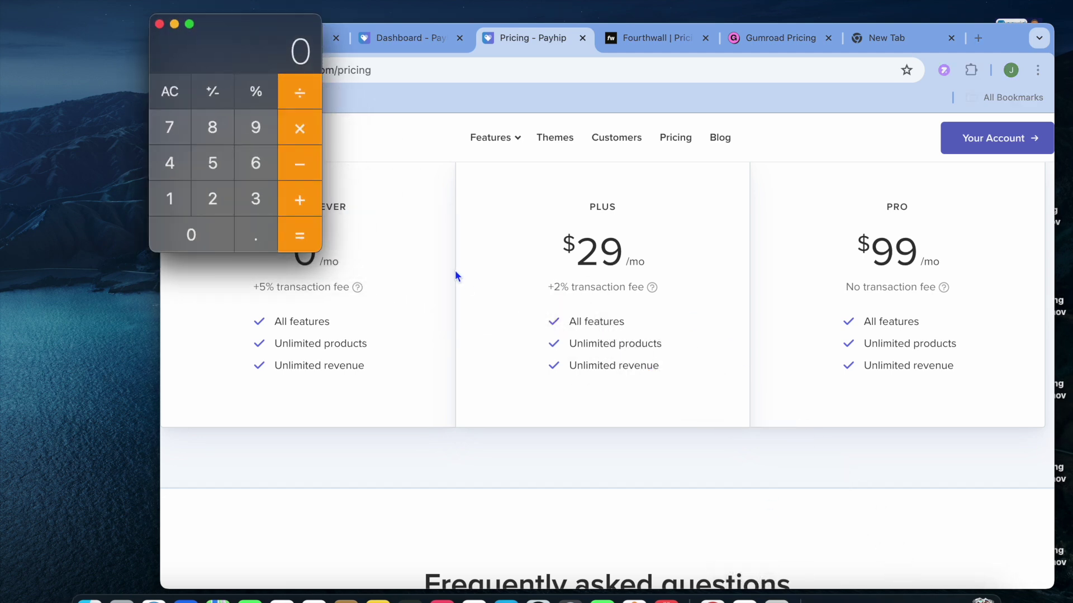
In Calculator, compute 10 × 5 ÷ 100 to get 0.5
left_click(166, 187)
left_click(191, 234)
left_click(309, 131)
left_click(218, 166)
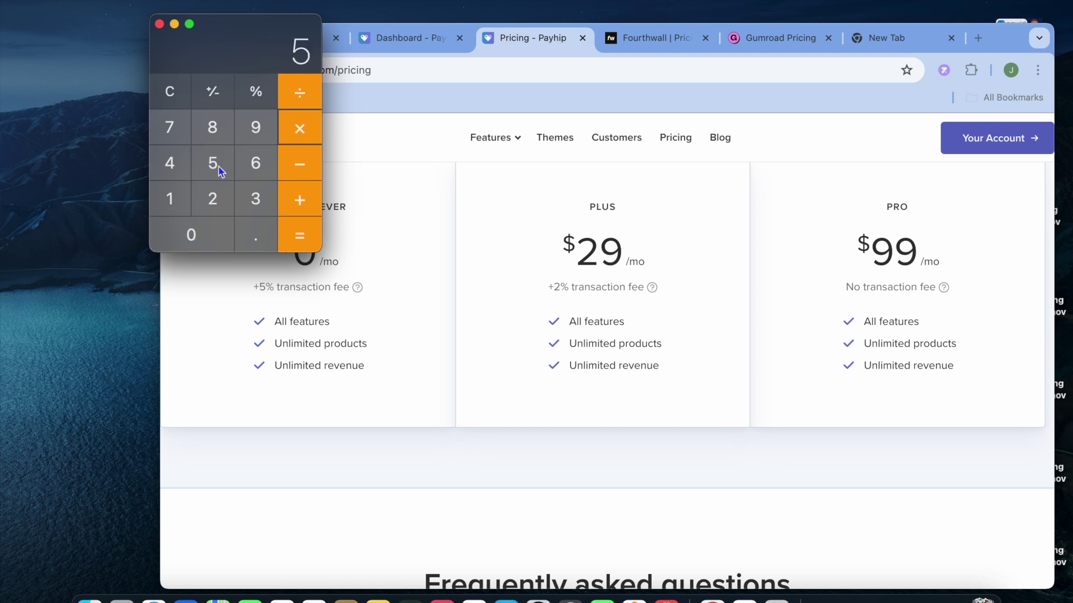
left_click(302, 245)
left_click(310, 99)
left_click(173, 207)
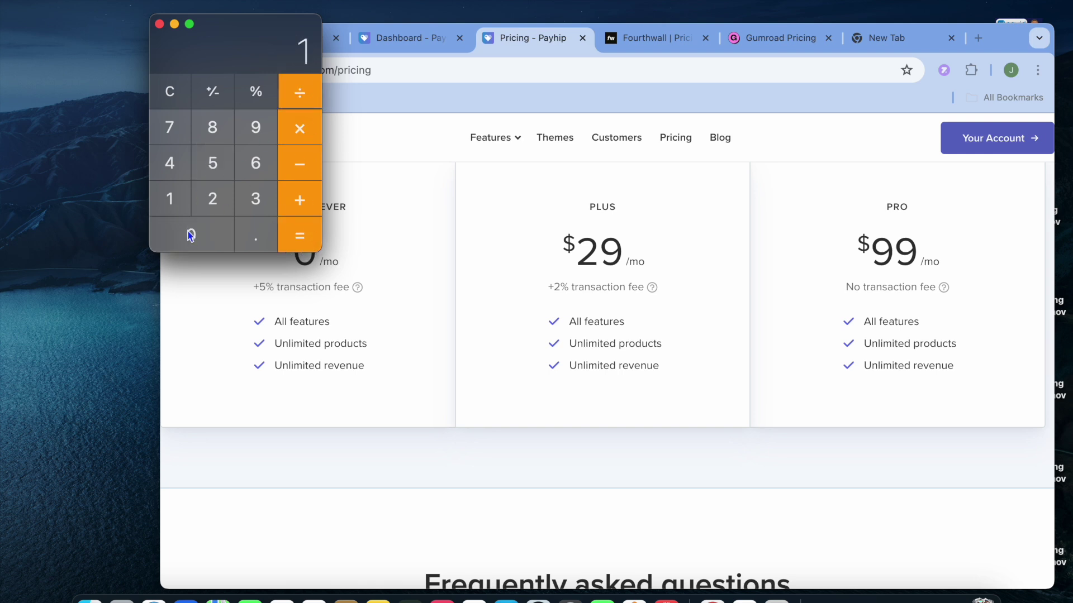
left_click(191, 235)
left_click(191, 234)
left_click(291, 239)
Subtract 10 to reach -9.5, minimize Calculator, and return to Fourthwall's pricing page
left_click(302, 170)
left_click(169, 198)
left_click(188, 234)
left_click(296, 241)
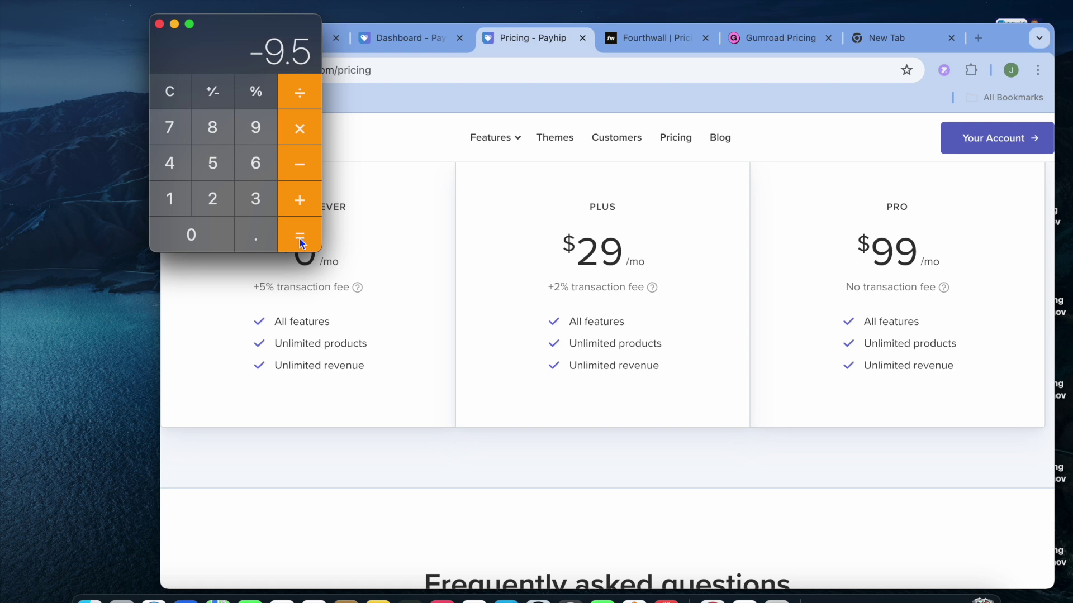
left_click(175, 24)
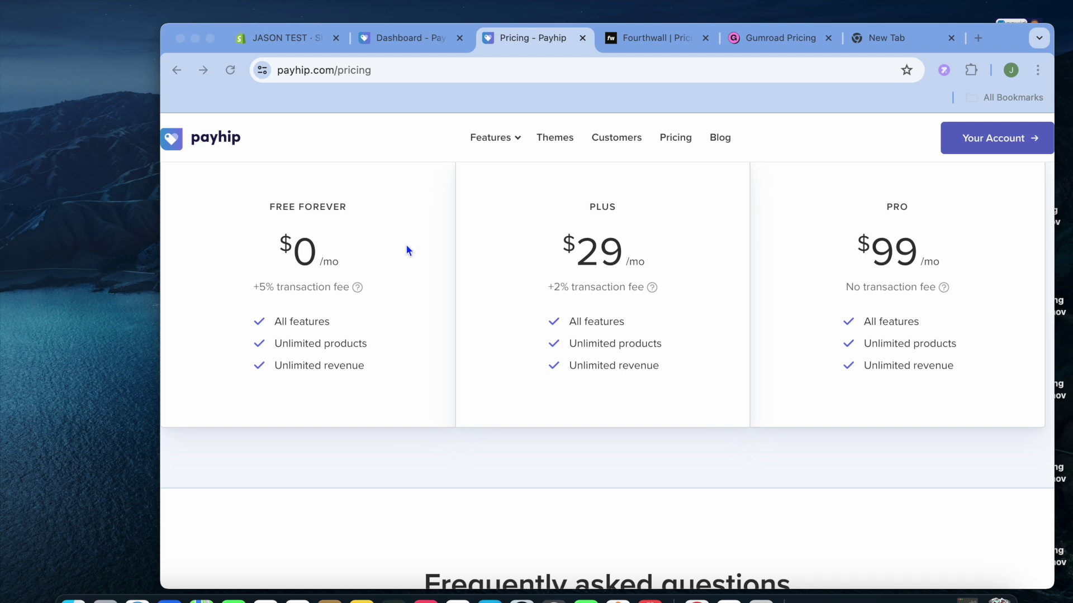
left_click(648, 49)
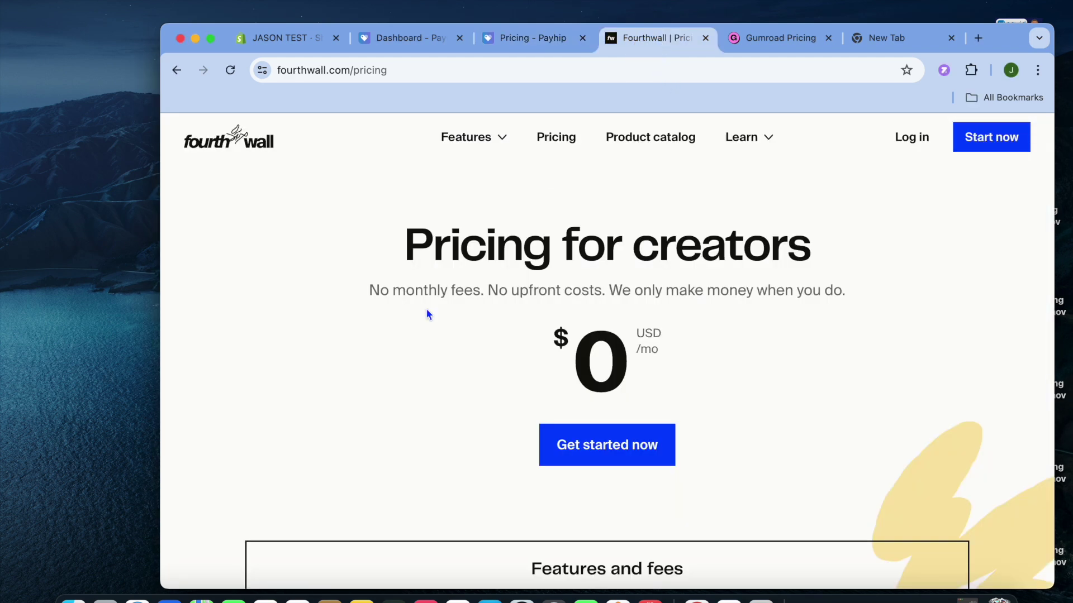
Scroll to Fourthwall's fees and highlight the 3% digital-product fee, then move to Gumroad's pricing
scroll(427, 312, "down", 2)
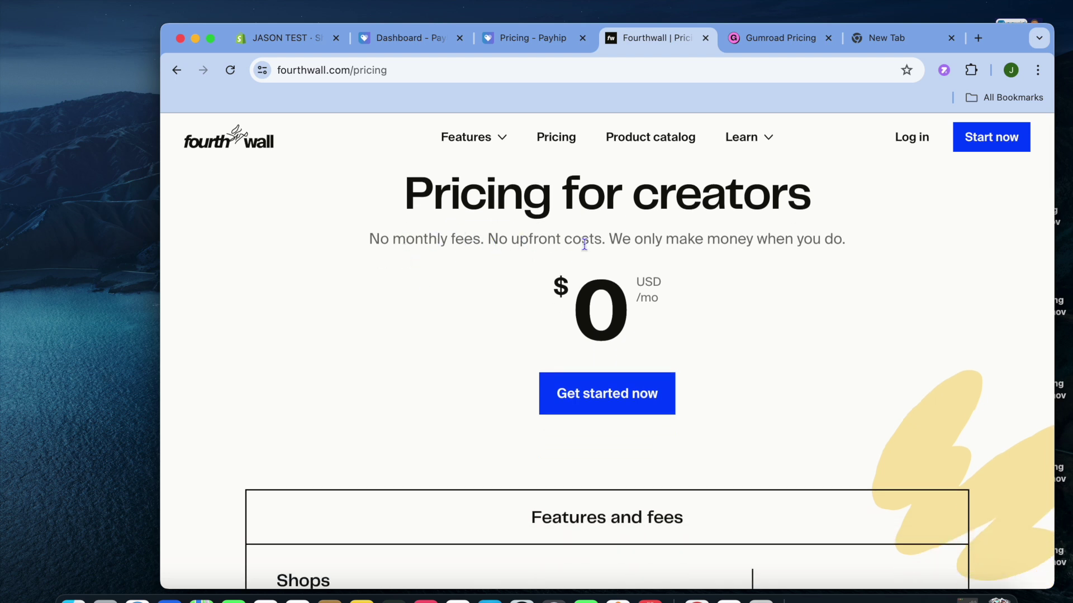
scroll(584, 244, "down", 5)
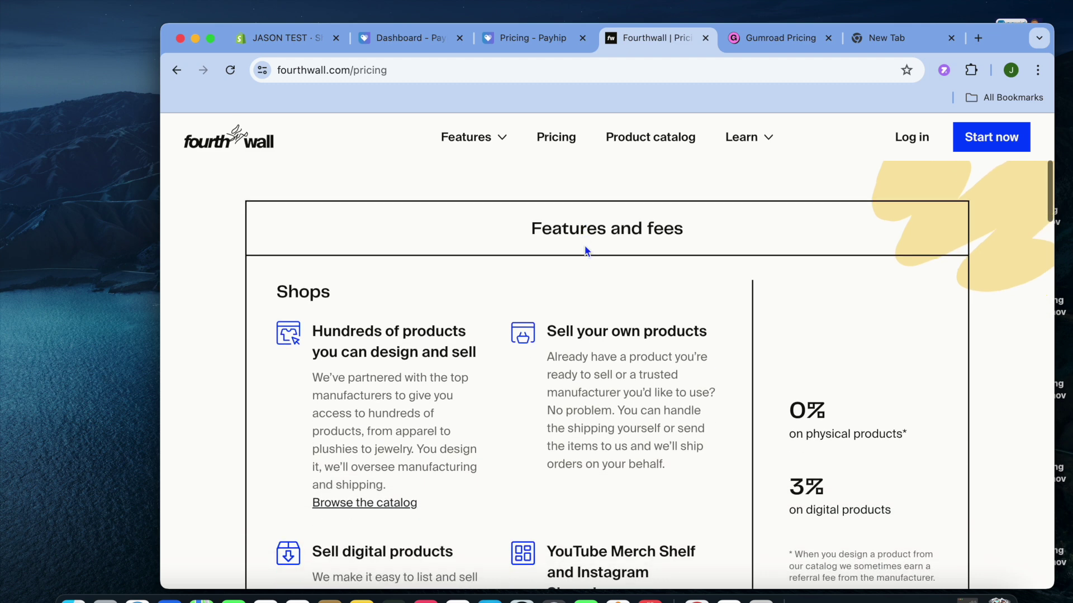
scroll(586, 248, "down", 4)
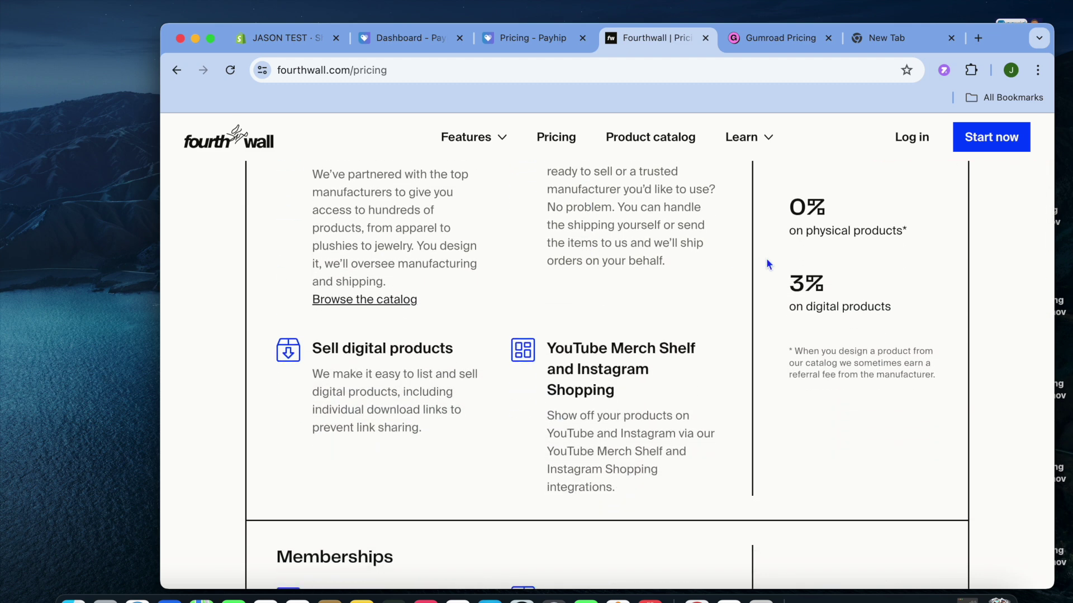
left_click_drag(784, 285, 821, 292)
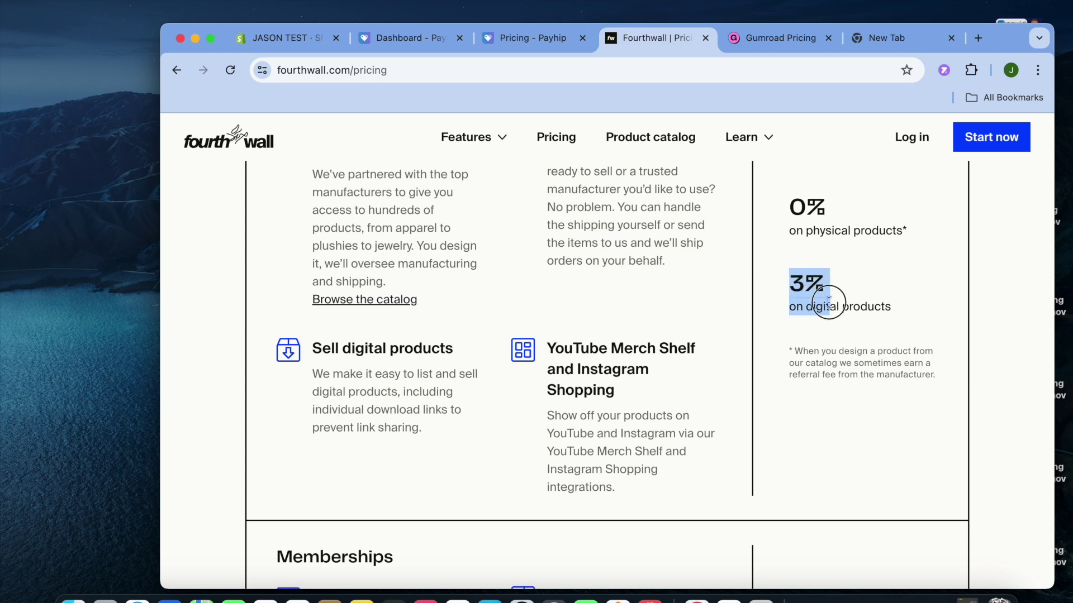
left_click_drag(767, 273, 805, 277)
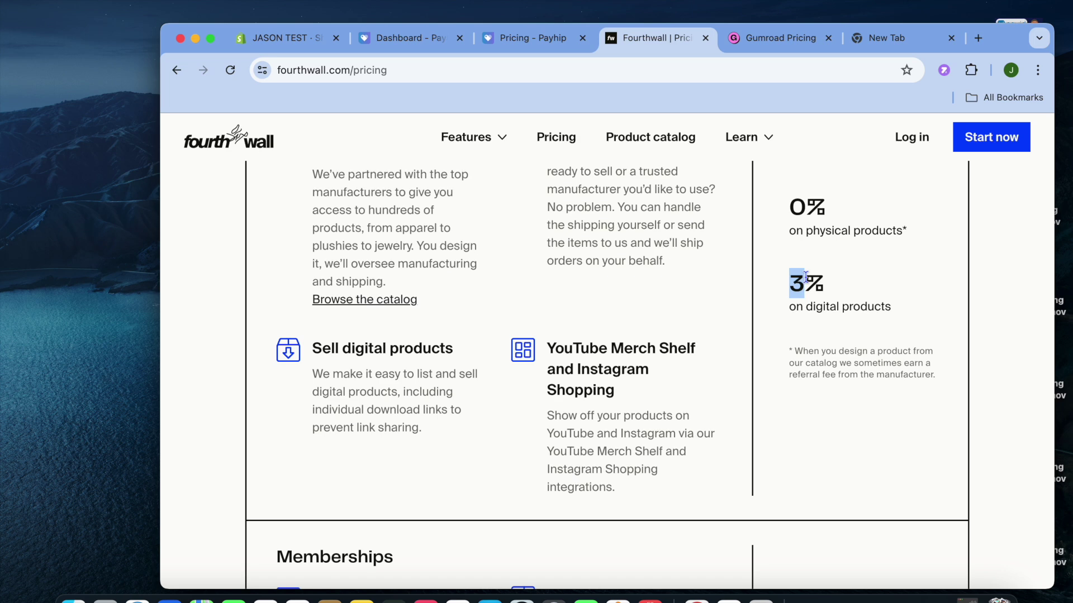
scroll(806, 277, "up", 10)
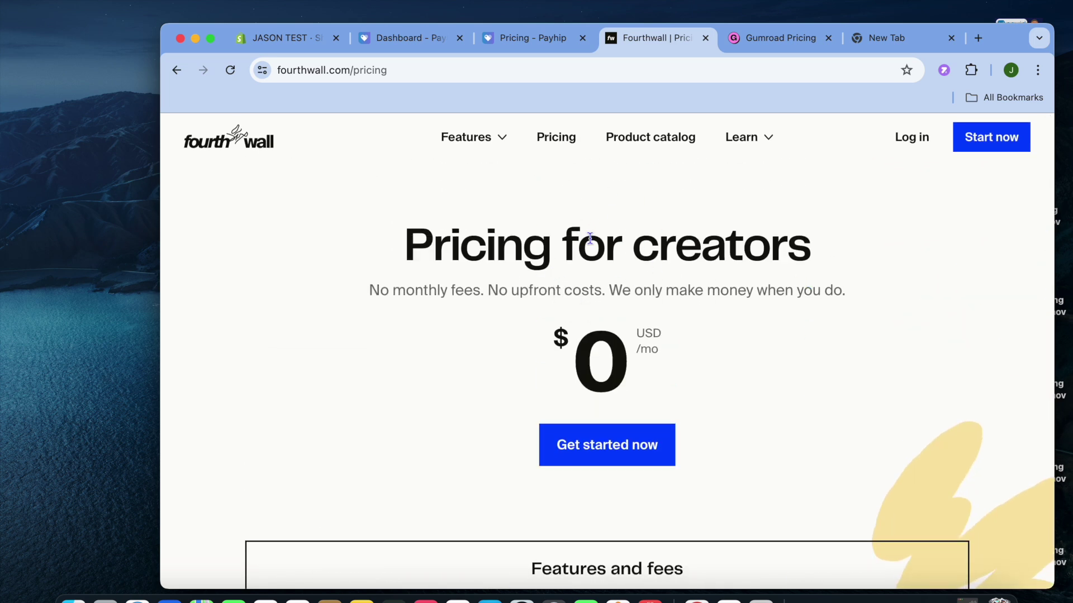
left_click(757, 45)
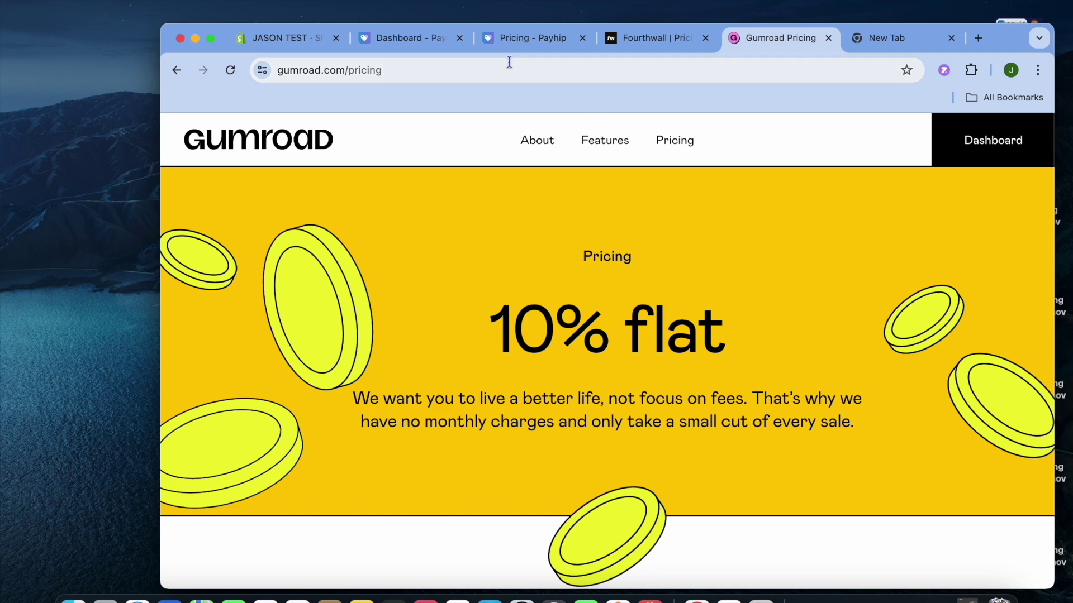
Go from Fourthwall's pricing page to its homepage and the Start now sign-up page
left_click(649, 40)
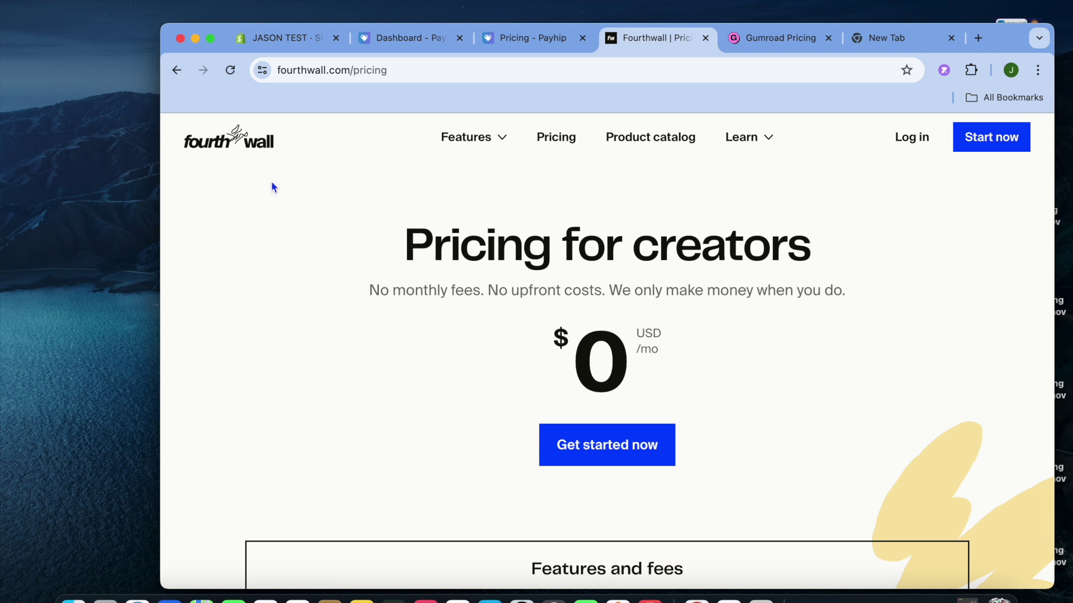
left_click(263, 146)
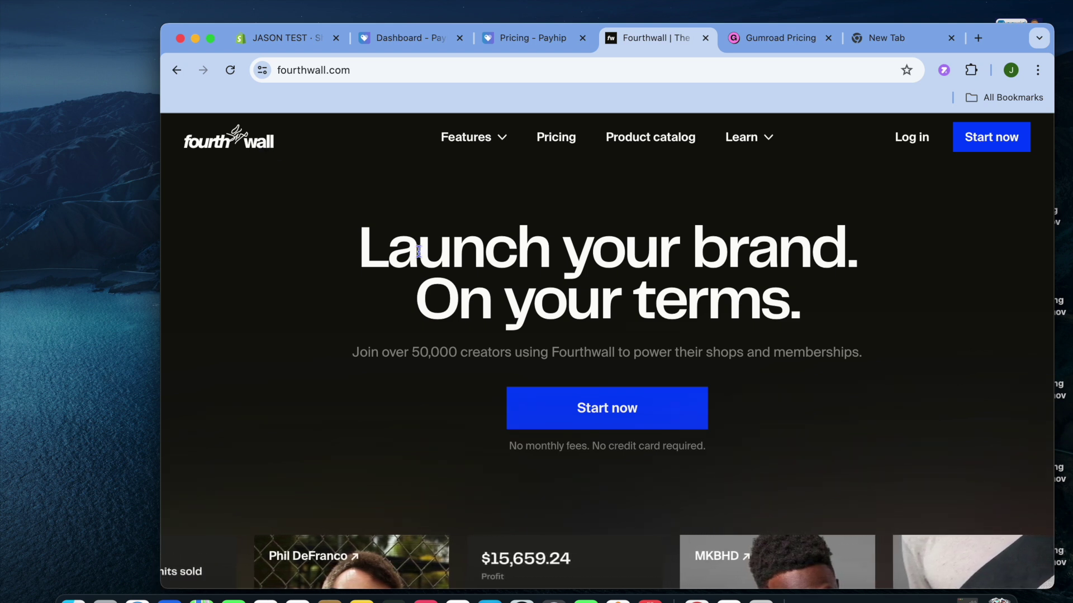
left_click(600, 409)
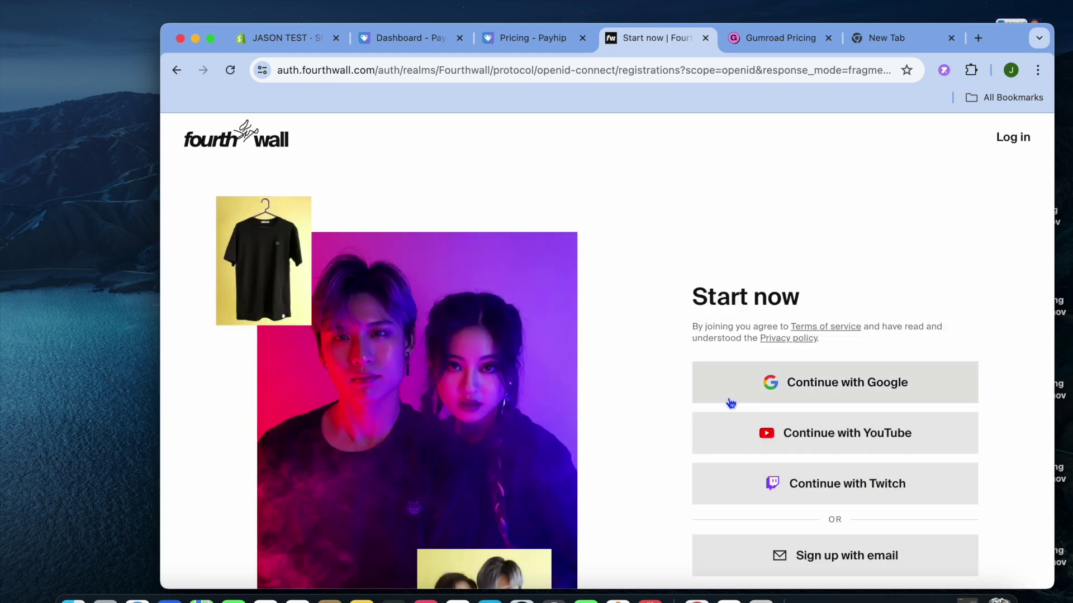
Scroll through the sign-up page and log in to the existing shop account
scroll(735, 398, "down", 1)
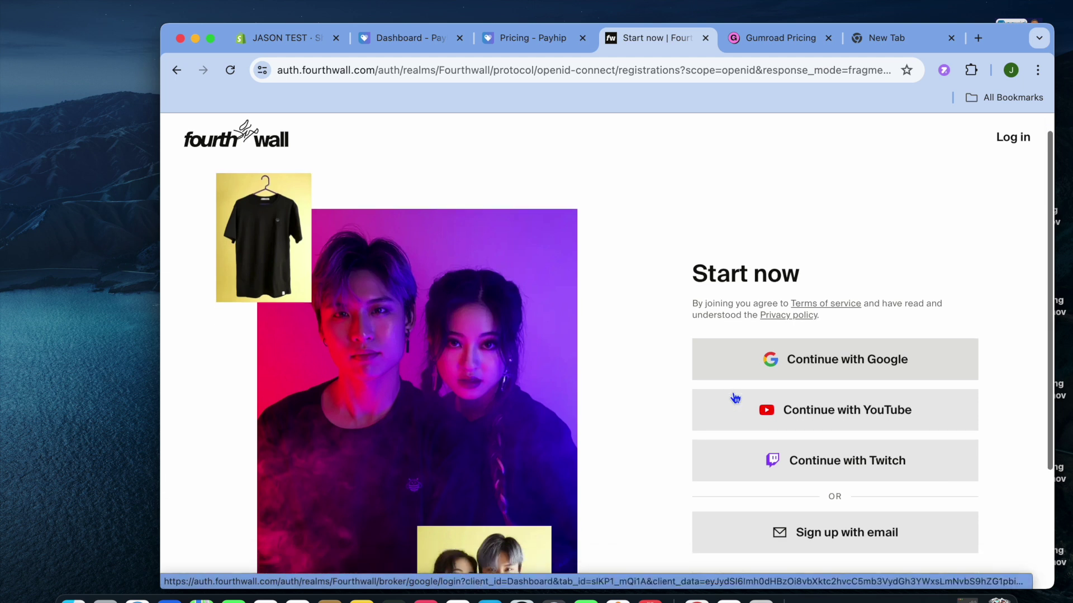
scroll(783, 420, "down", 1)
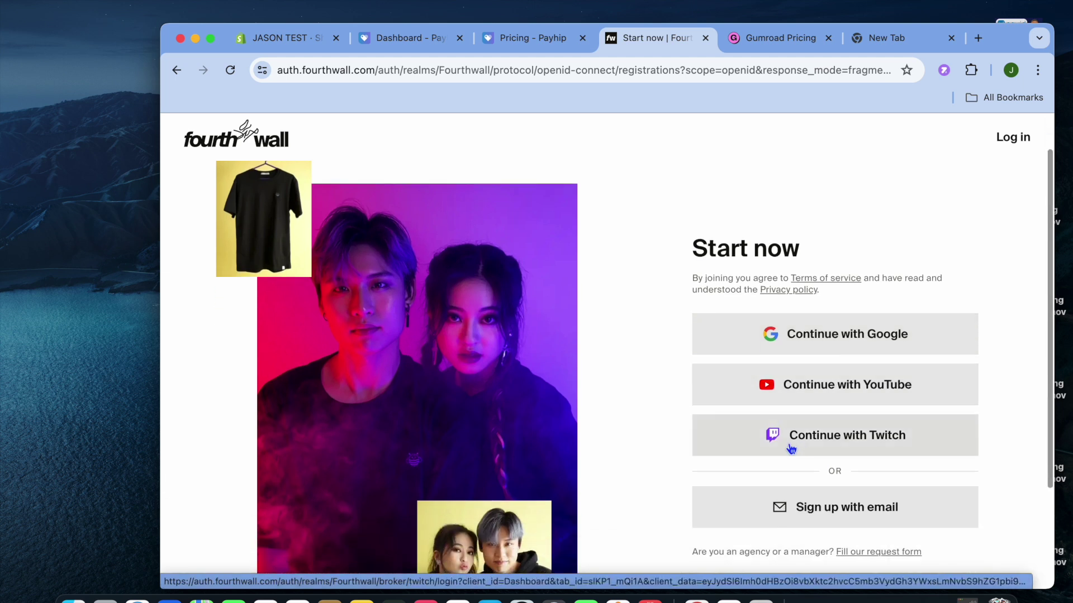
scroll(782, 447, "down", 1)
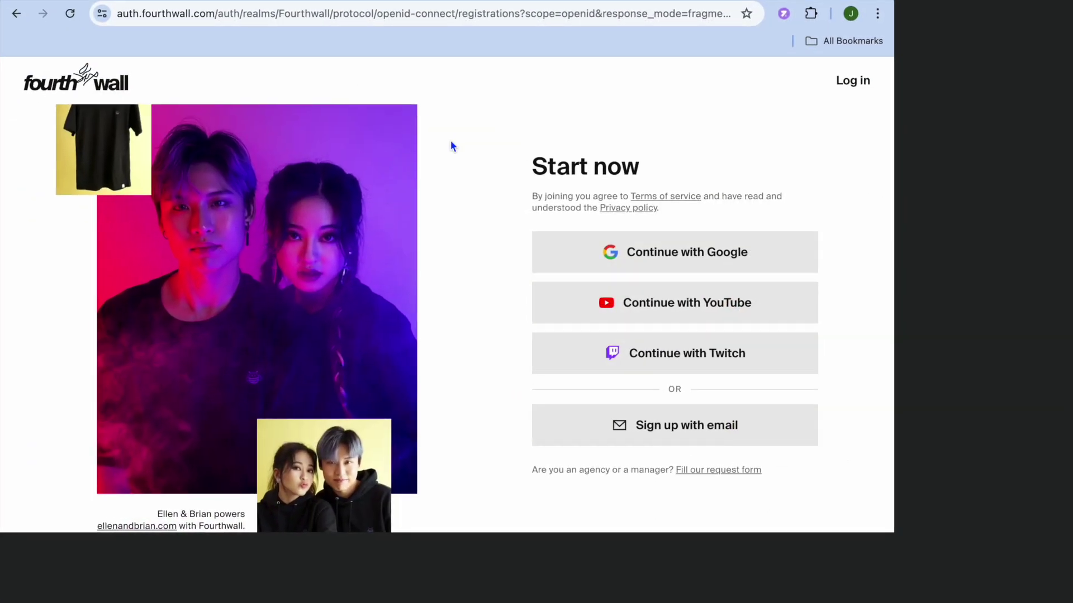
left_click(1027, 85)
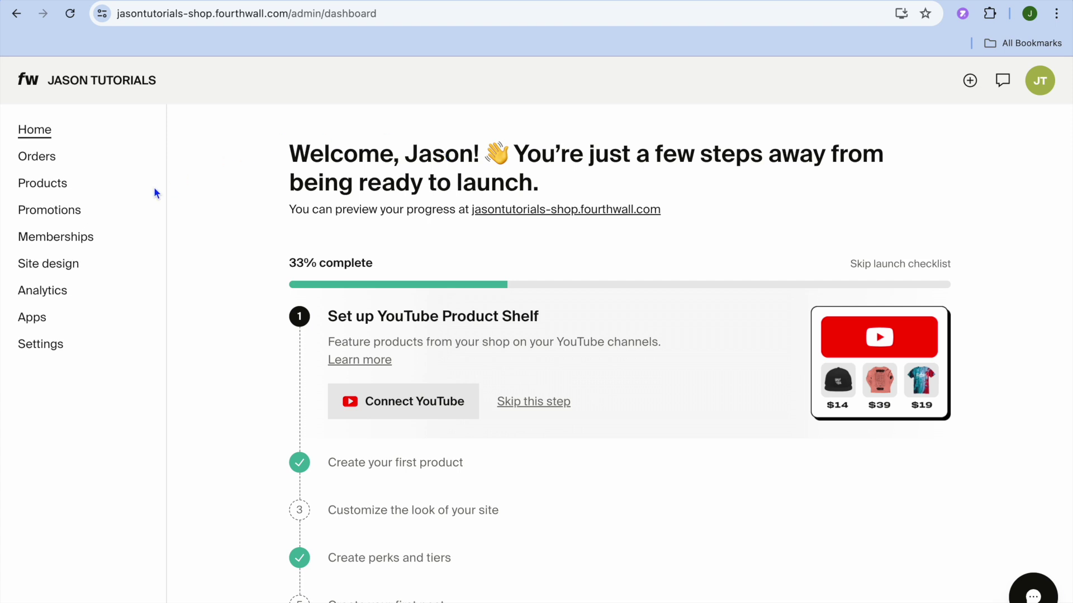
left_click(45, 186)
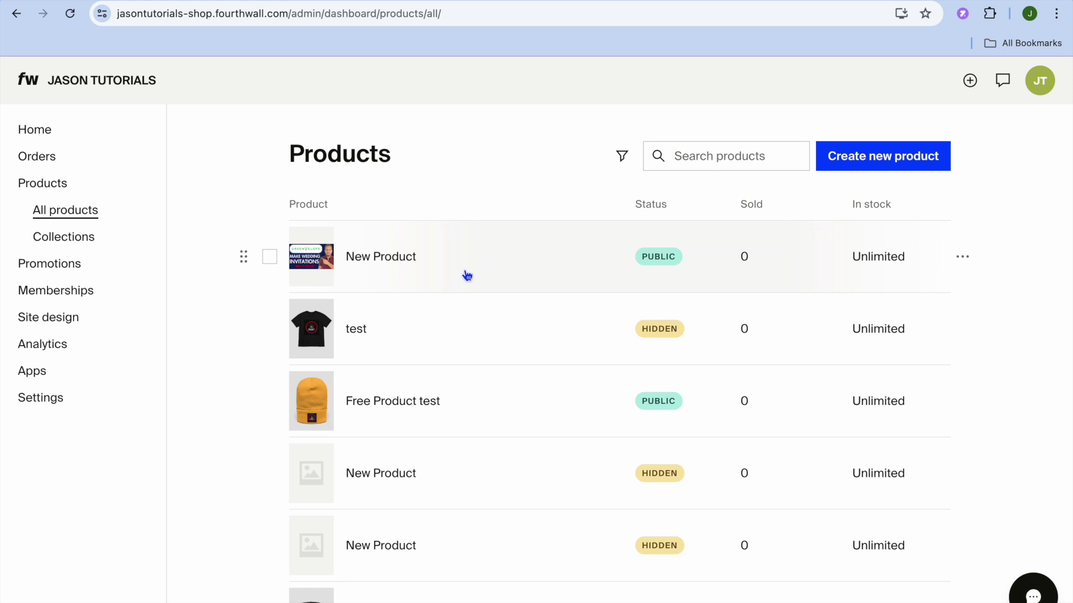
scroll(464, 273, "down", 3)
scroll(467, 275, "up", 2)
scroll(467, 275, "up", 1)
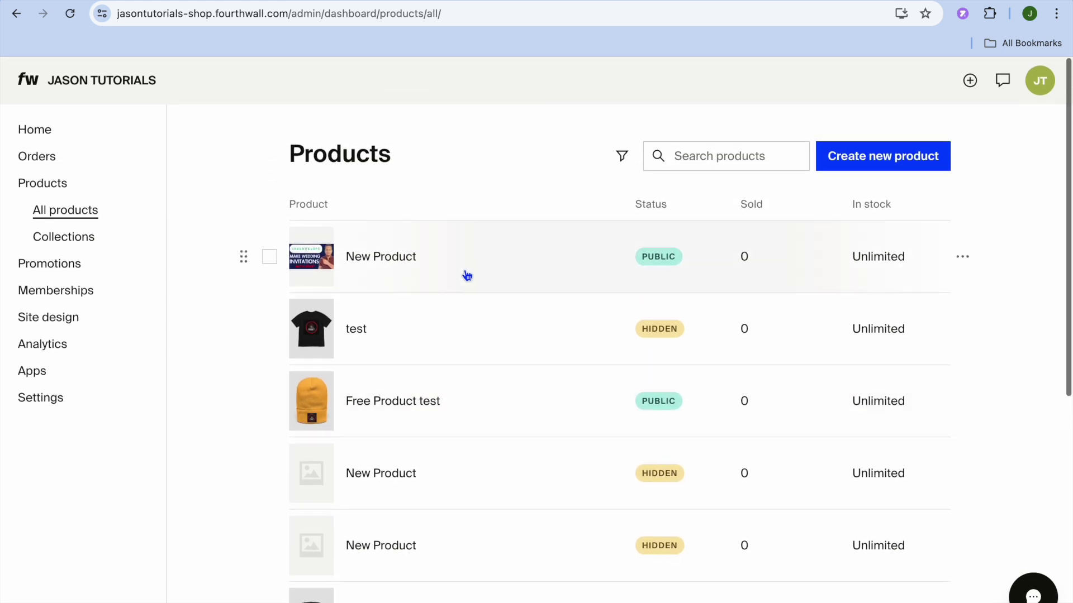
Start a new product on the Products page and choose Sell digital product
left_click(857, 154)
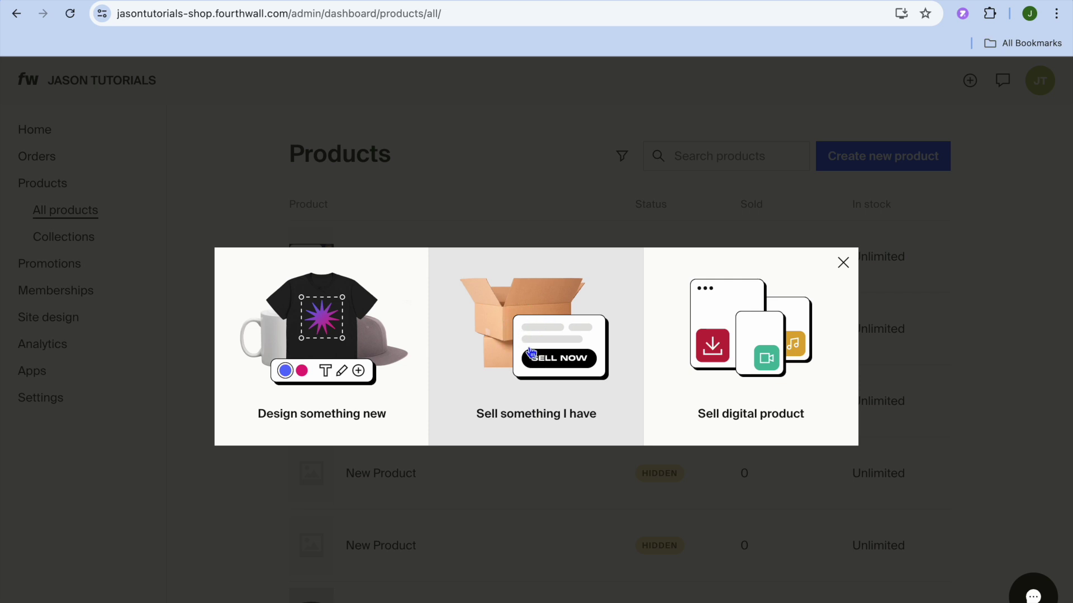
left_click(732, 356)
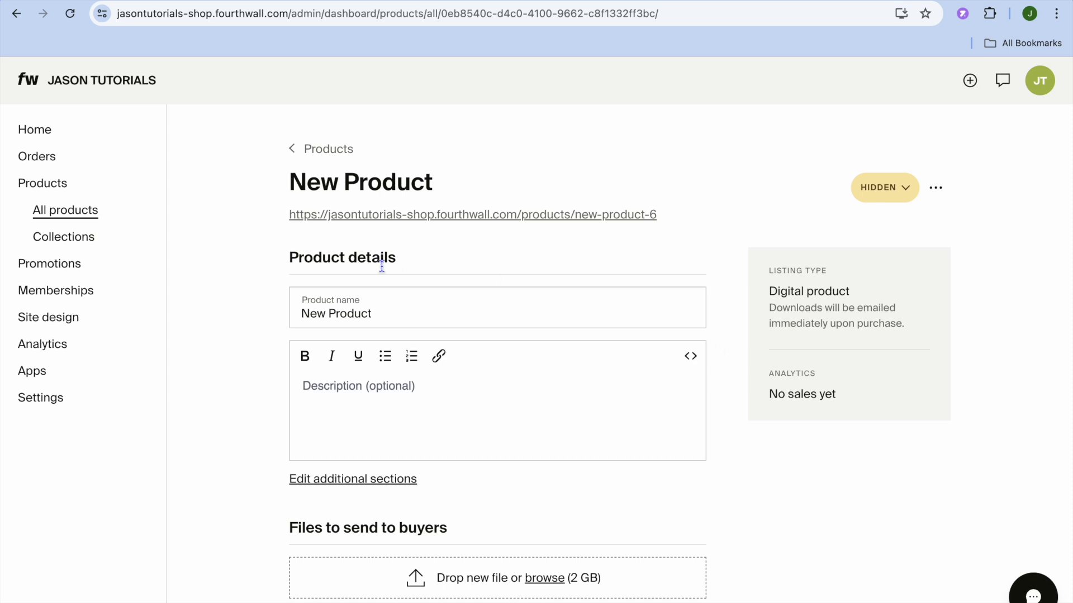
Replace the default name New Product with 'test product 1' and browse for the buyer file
left_click(388, 312)
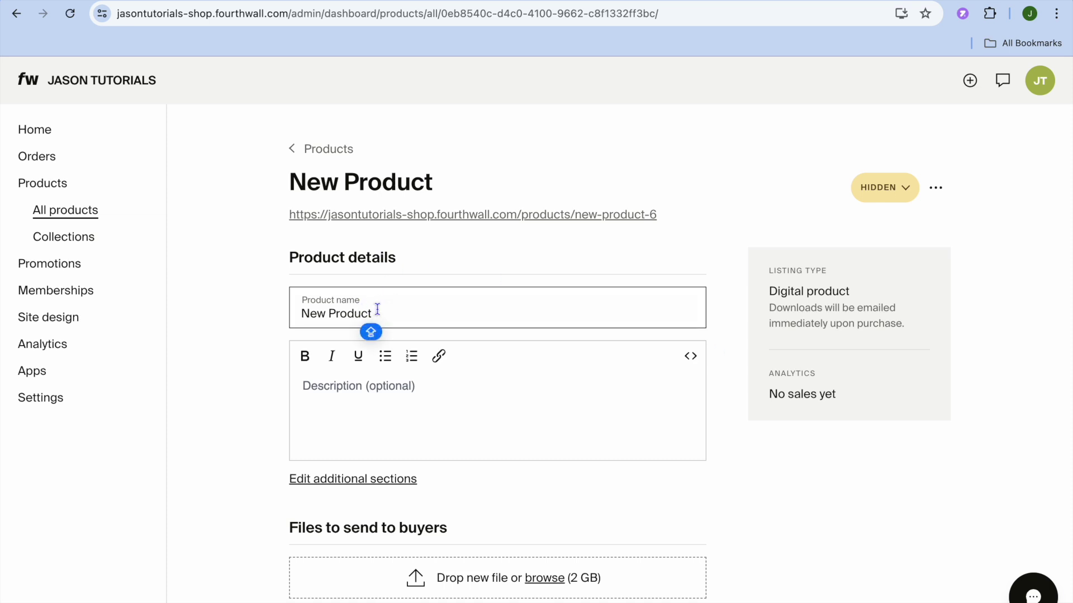
left_click_drag(377, 309, 269, 310)
type("T")
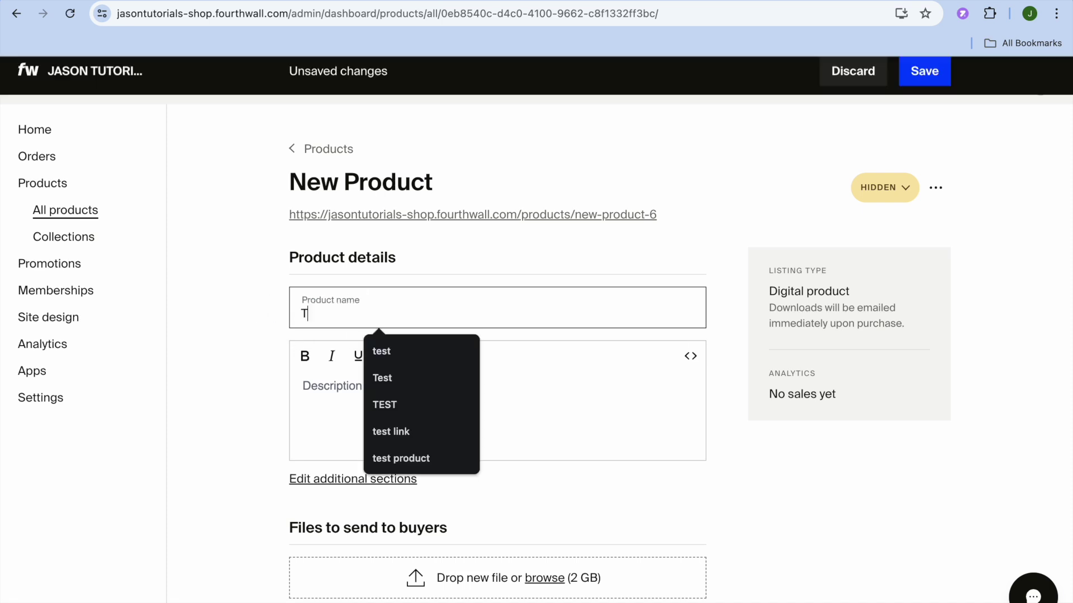
type("EST")
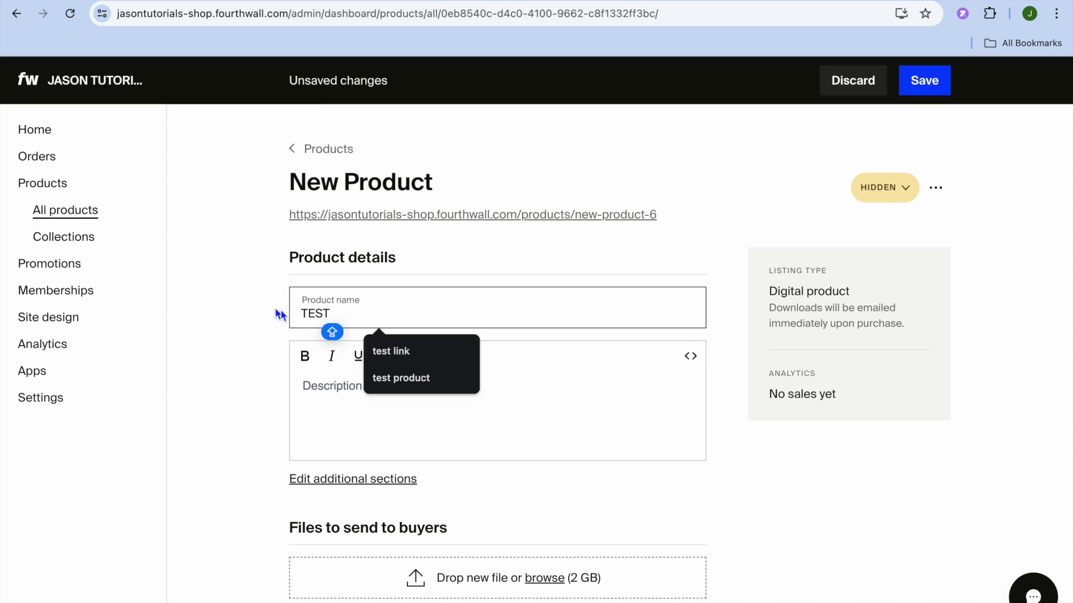
left_click(397, 372)
type("1")
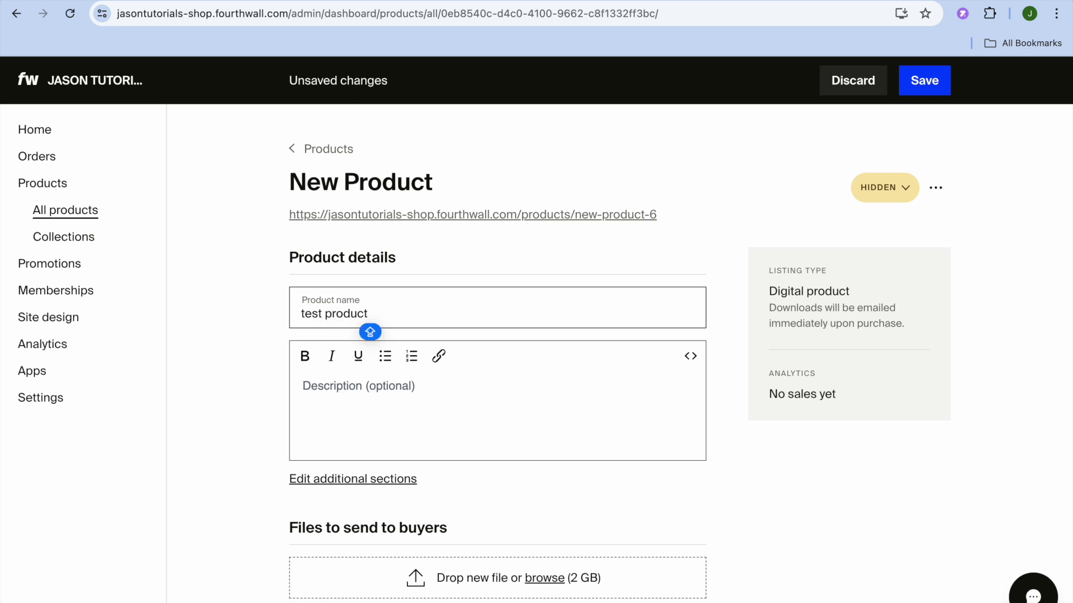
key("Caps_Lock")
scroll(417, 454, "down", 2)
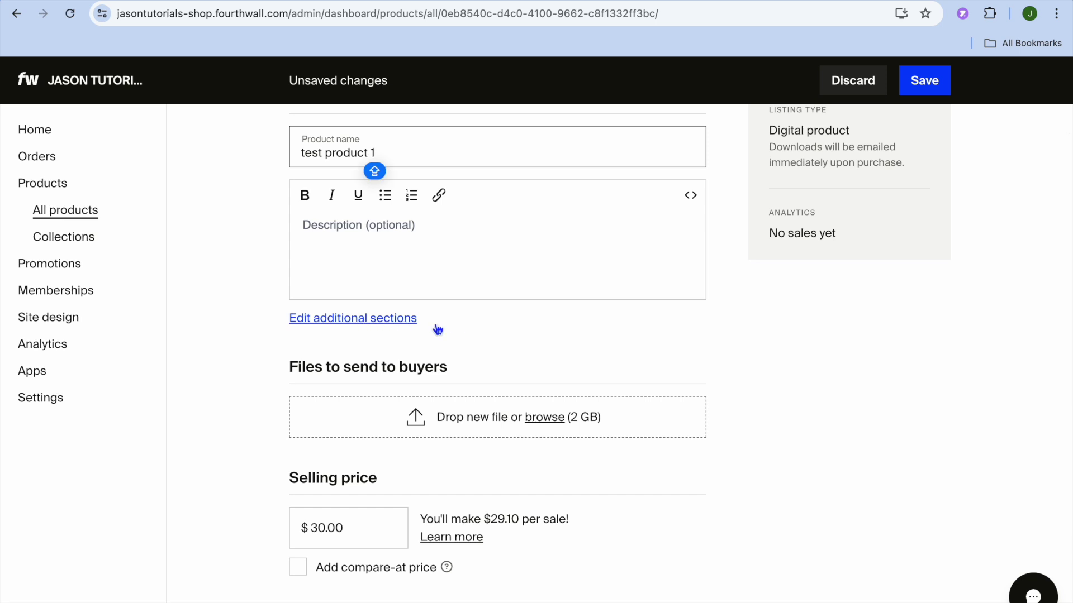
left_click(497, 422)
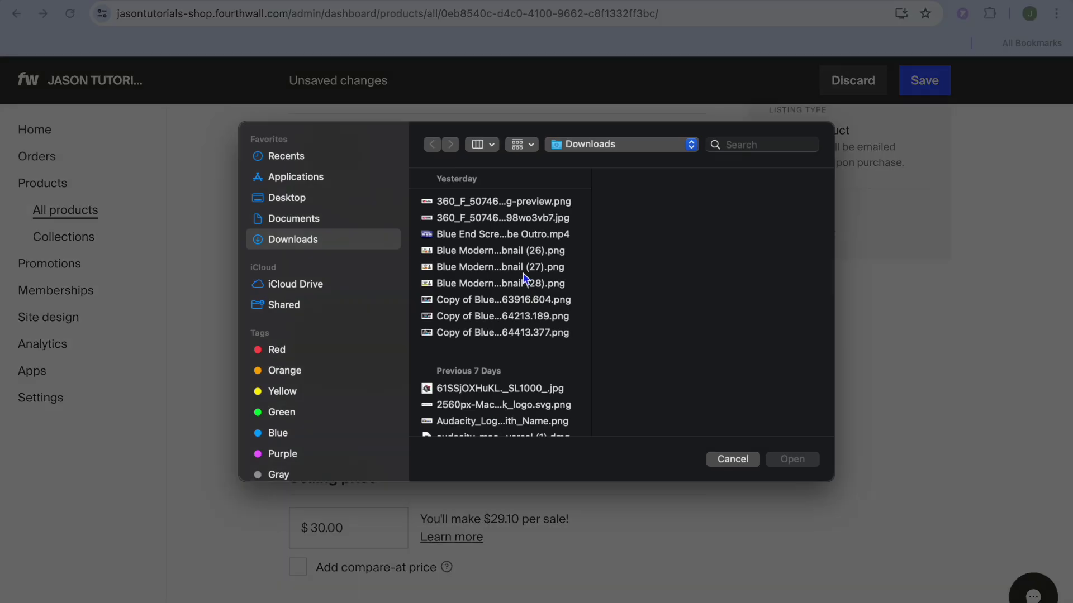
Upload Blue End Screen Winter Youtube Outro.mp4 (19.73 MB) from Downloads as the buyer file
left_click(531, 235)
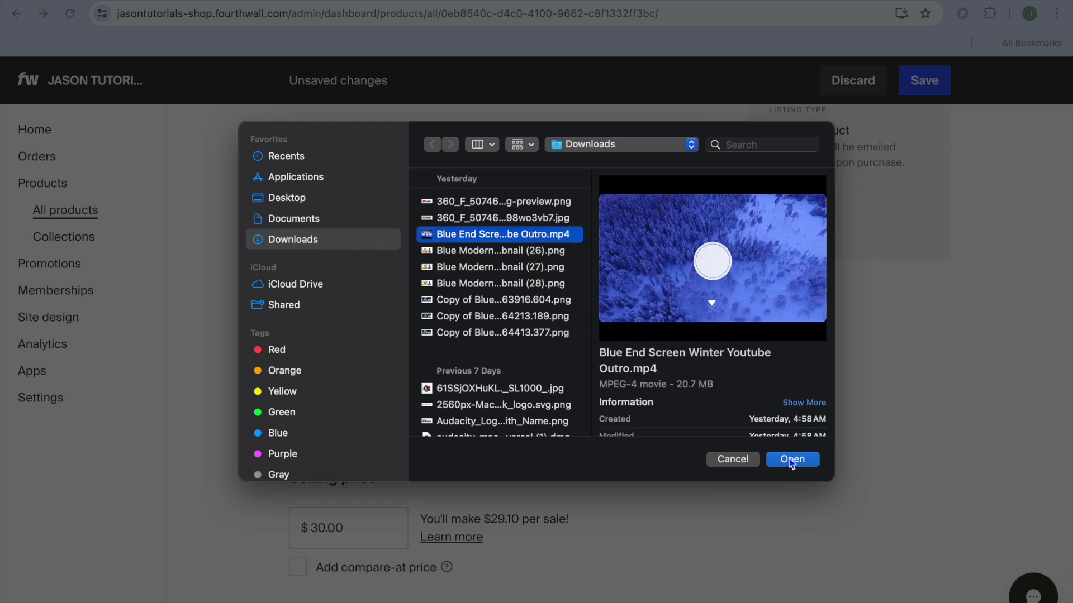
left_click(789, 458)
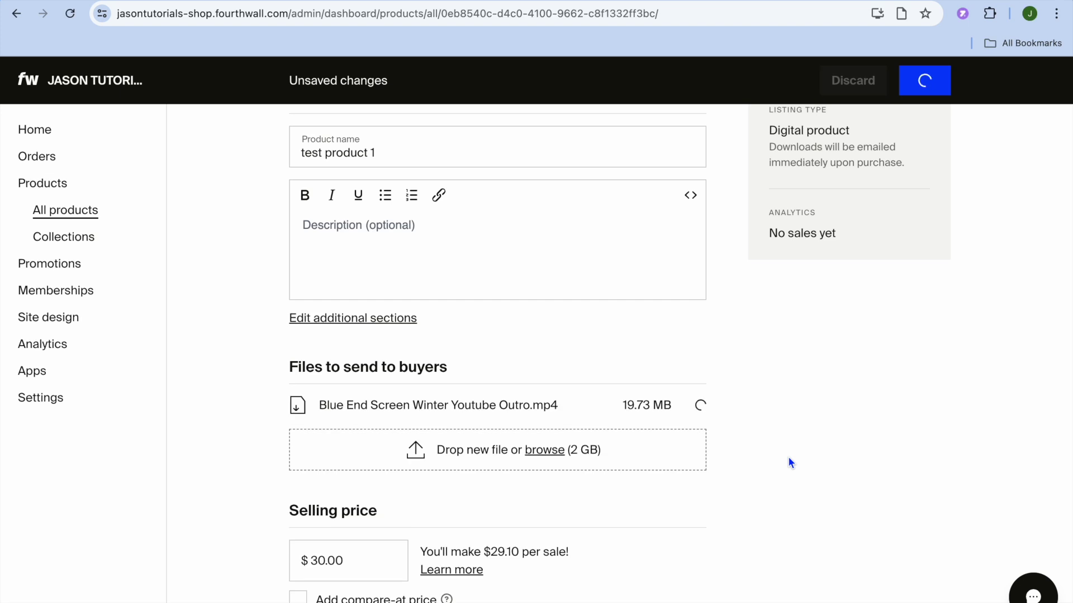
scroll(788, 463, "down", 8)
scroll(789, 463, "up", 2)
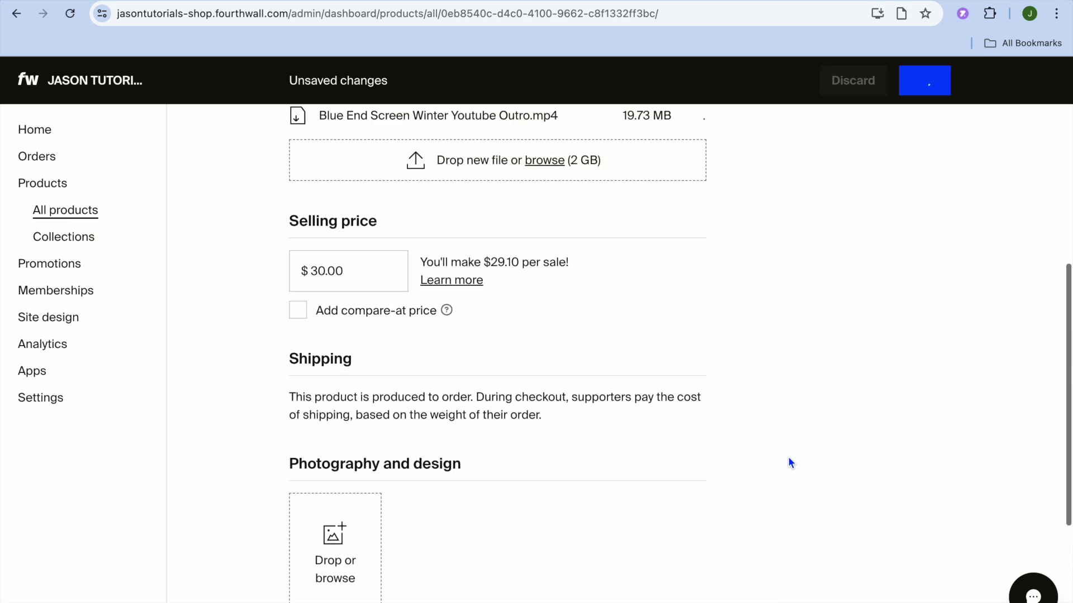
left_click(342, 270)
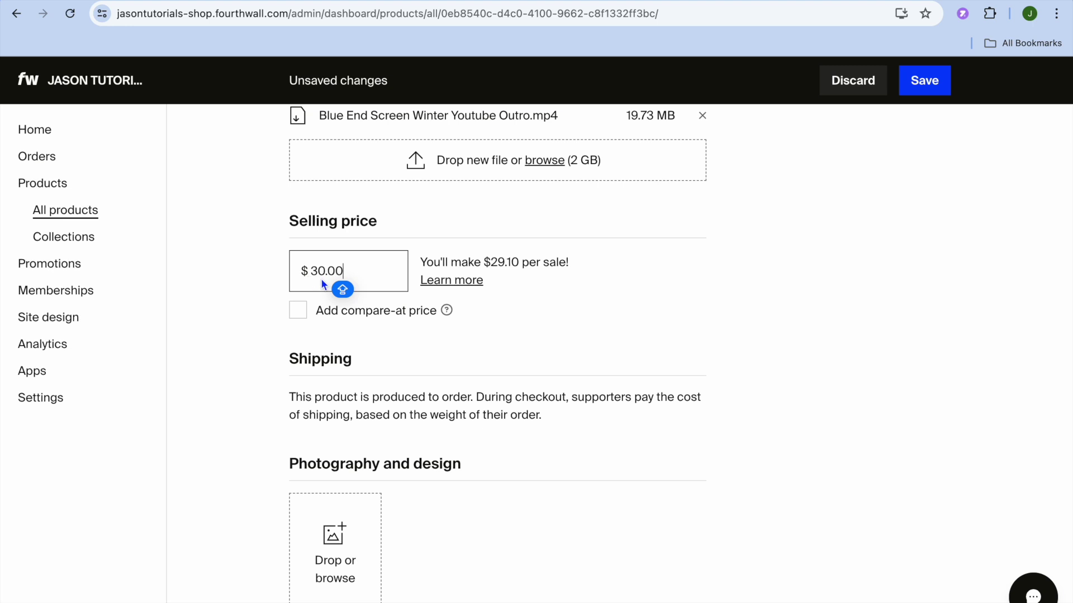
left_click(522, 269)
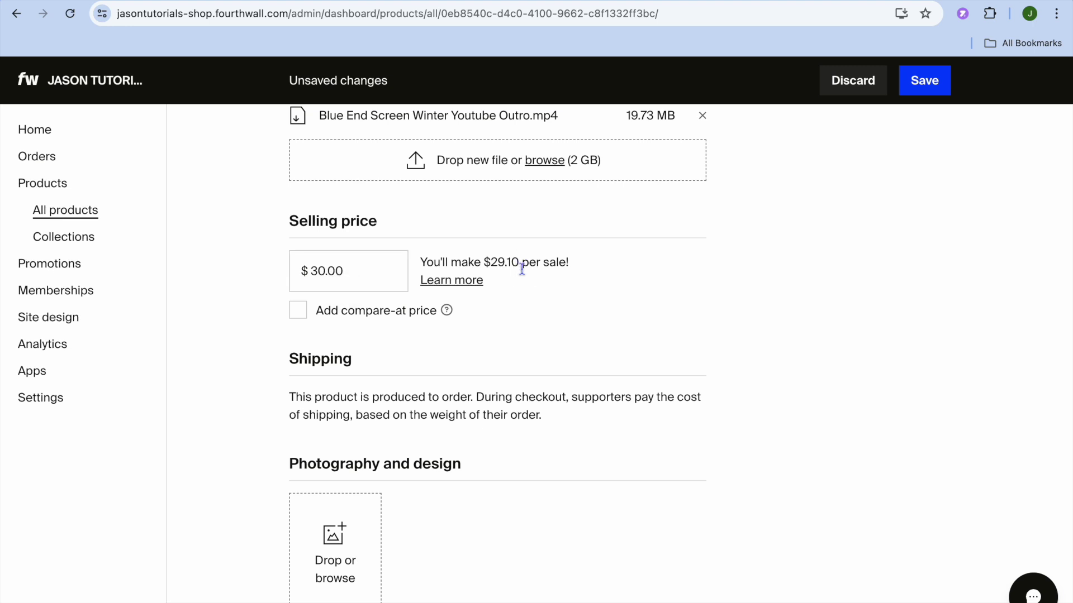
scroll(522, 270, "down", 3)
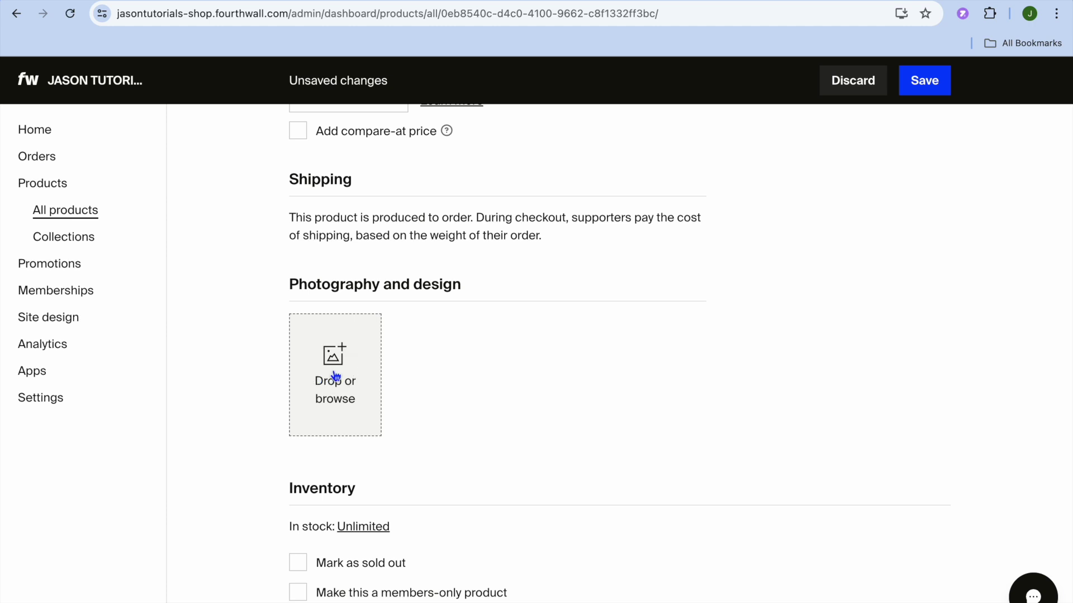
left_click(336, 375)
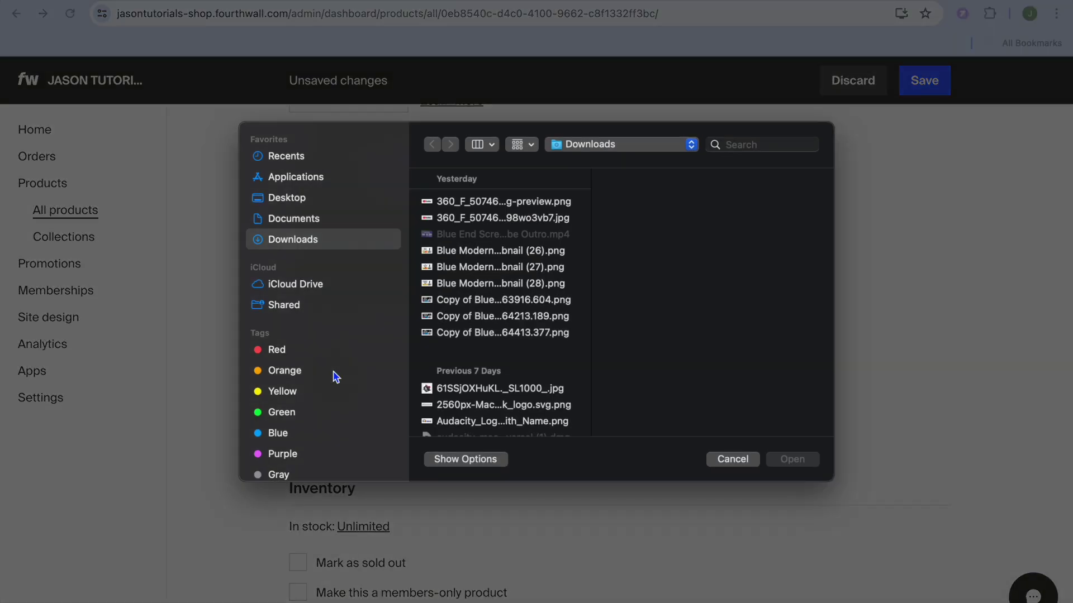
Add Blue Modern Eye Catching Vlog YouTube Thumbnail (26).png as the product photo
left_click(505, 254)
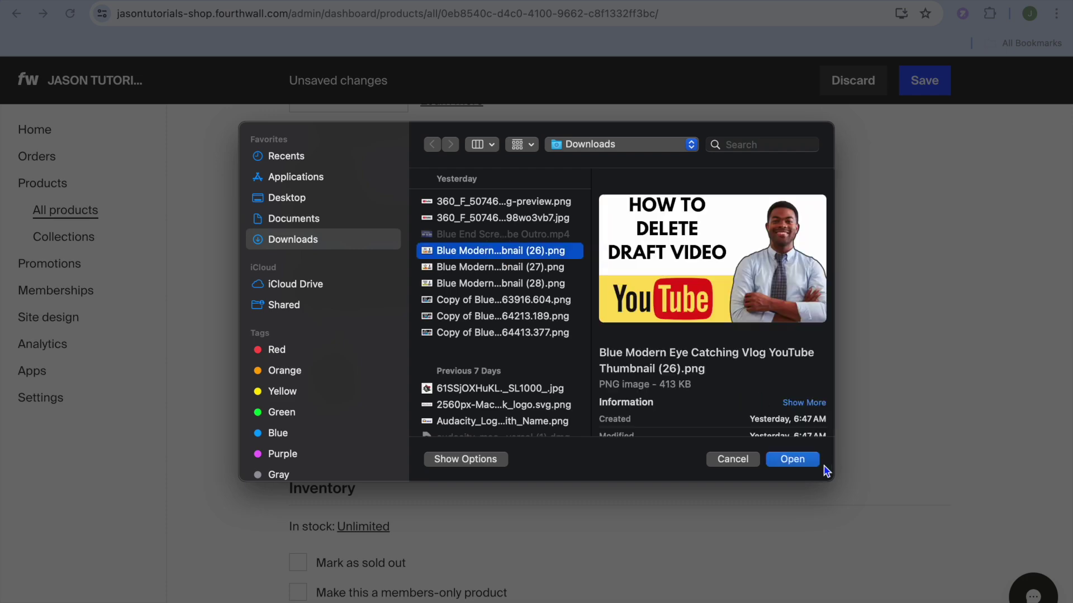
left_click(799, 458)
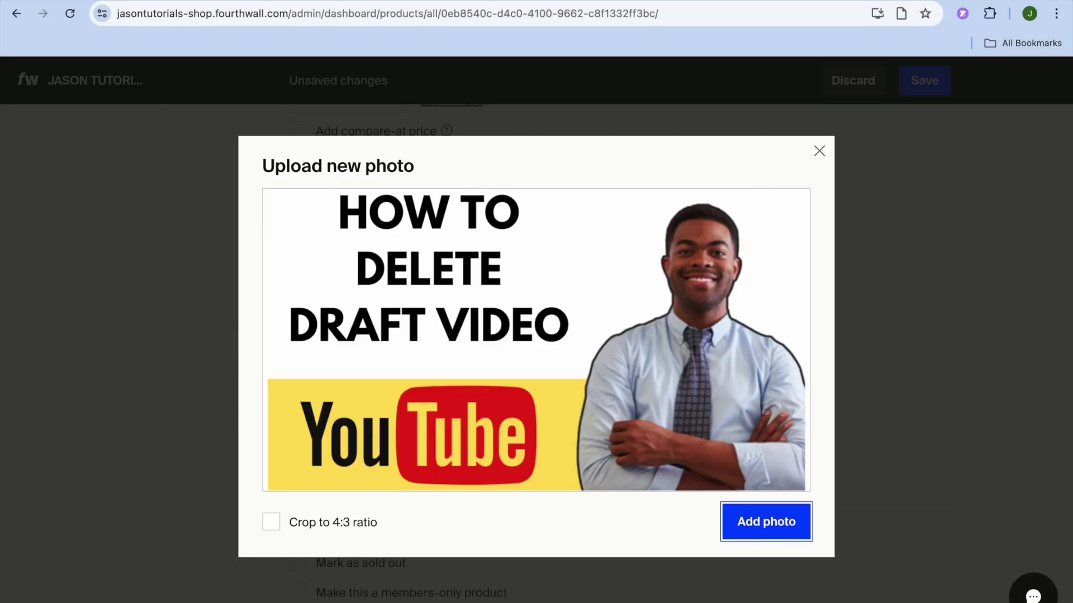
left_click(782, 531)
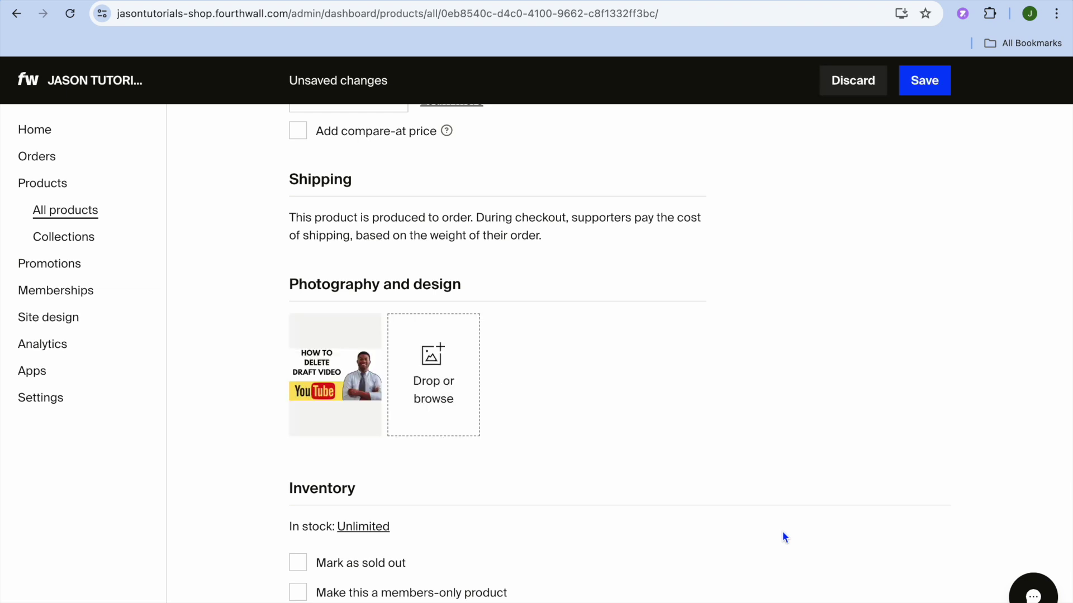
scroll(782, 537, "down", 2)
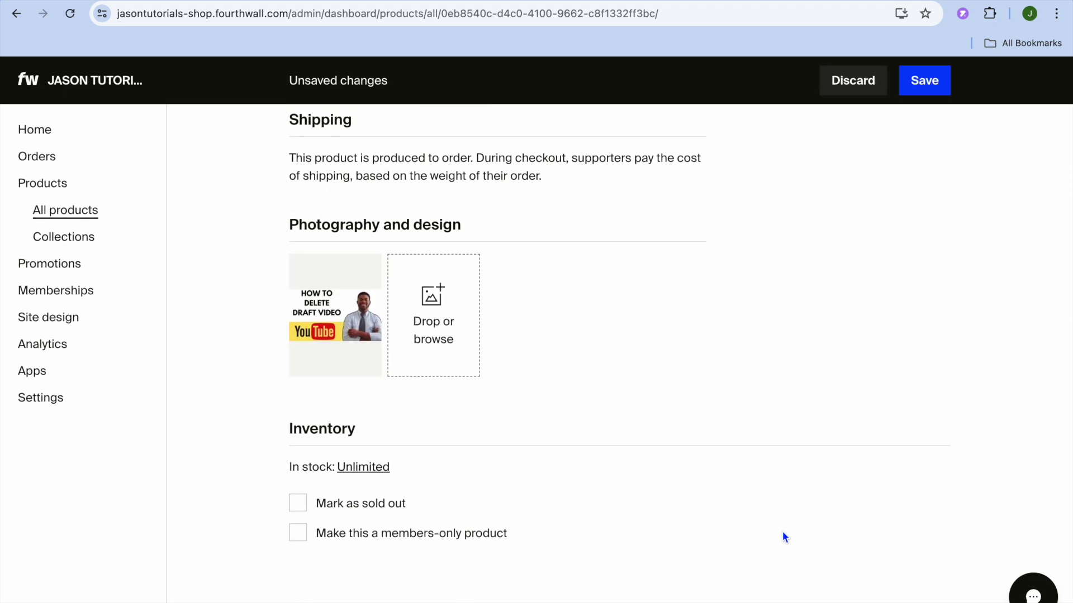
scroll(782, 537, "up", 5)
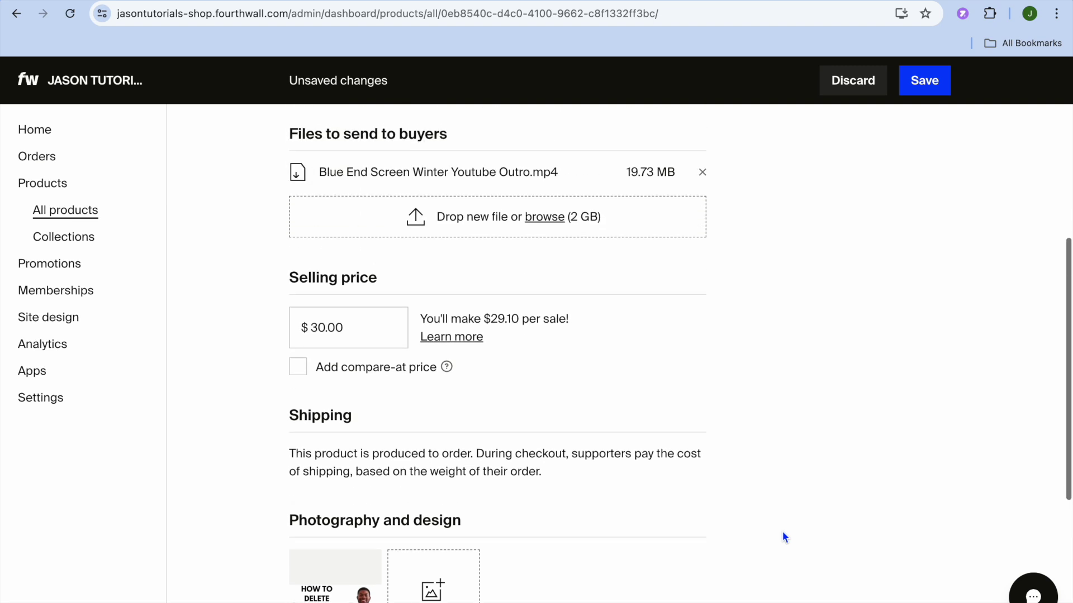
scroll(782, 538, "down", 5)
scroll(782, 537, "up", 1)
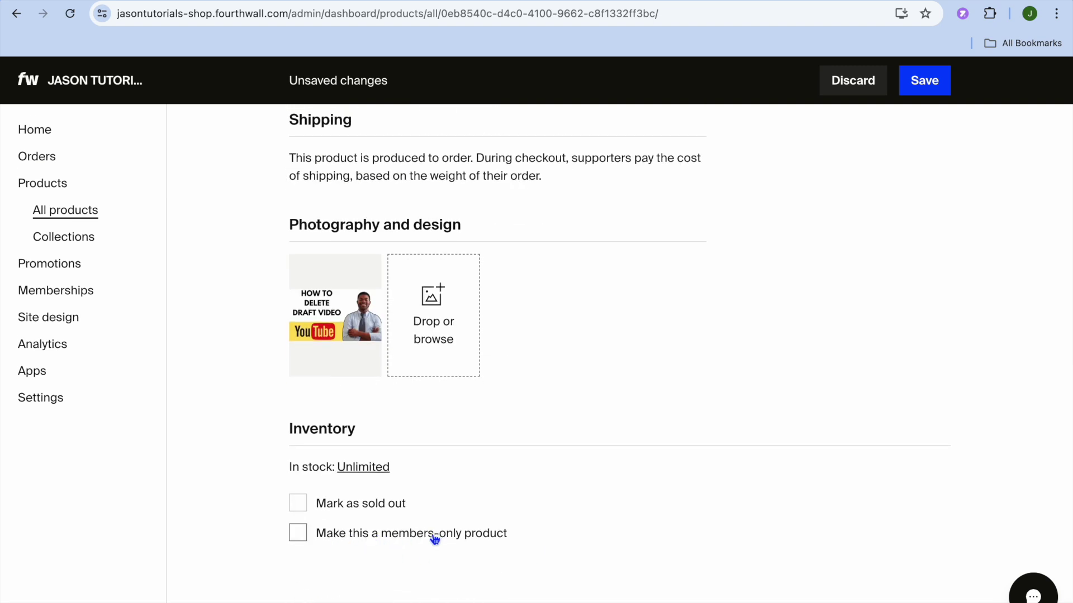
scroll(651, 444, "up", 15)
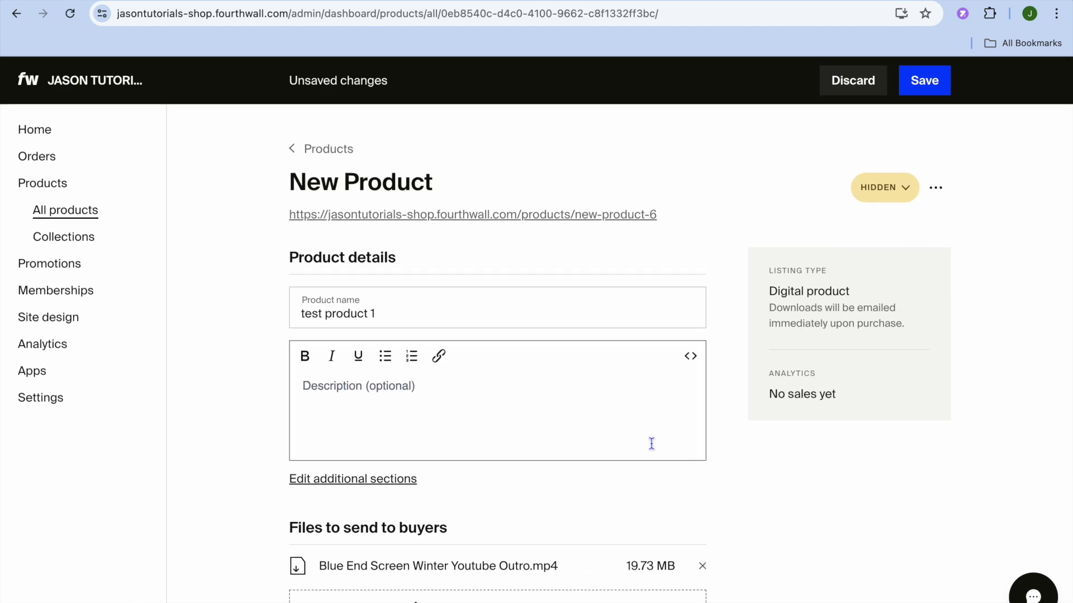
Set test product 1's visibility to Public, save it, and return to the Products list
left_click(903, 188)
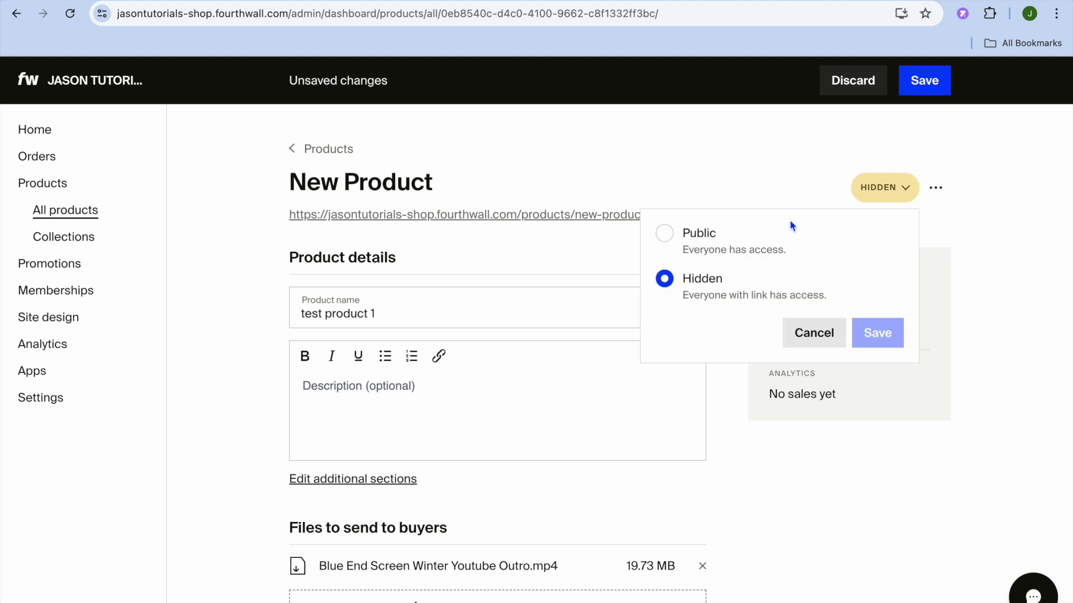
left_click(665, 234)
left_click(887, 336)
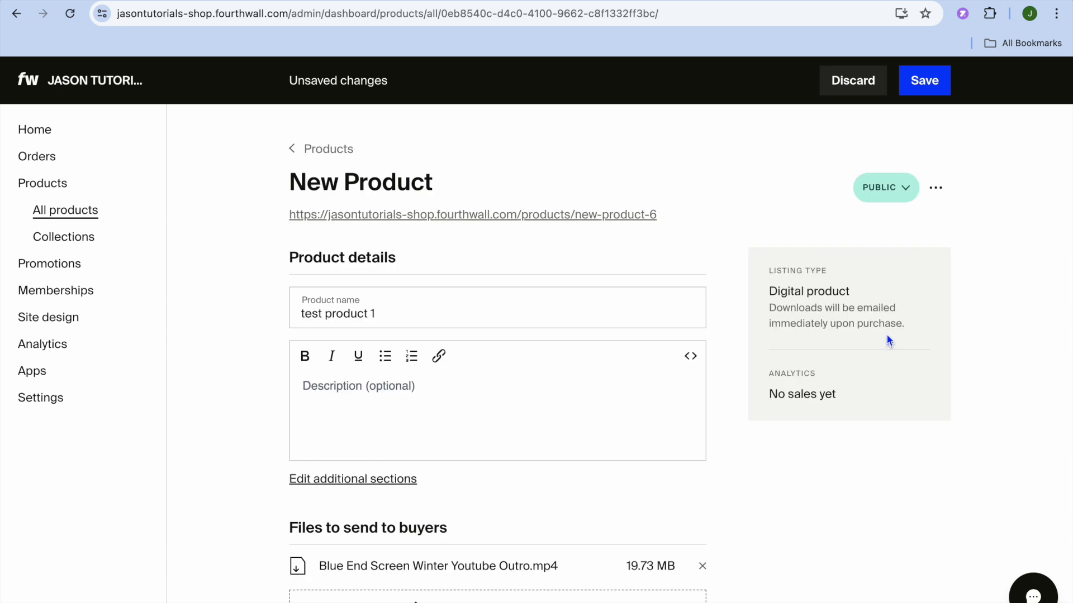
left_click(923, 84)
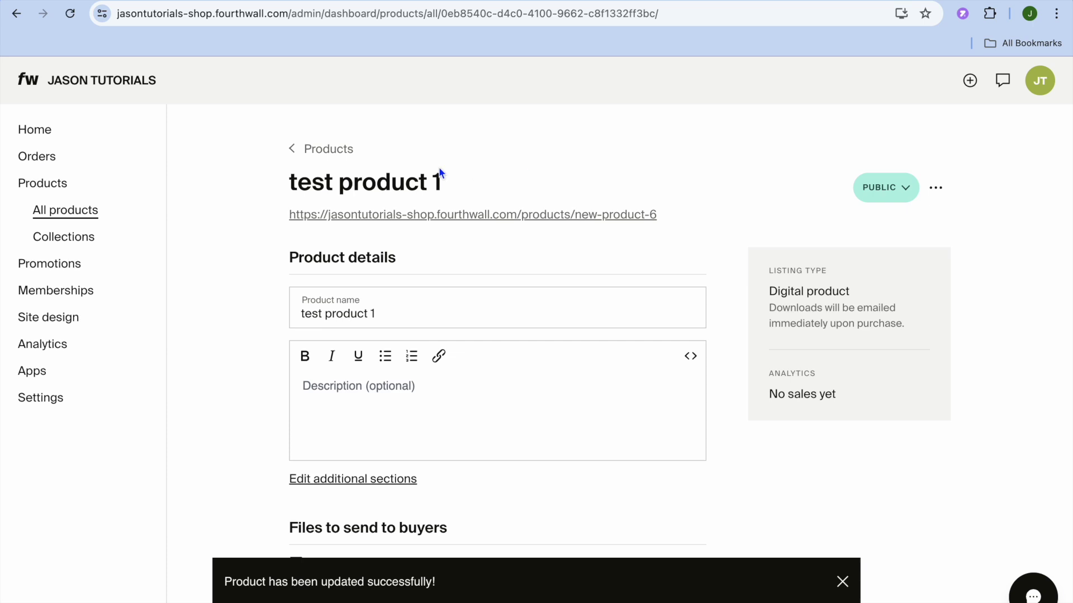
left_click(293, 151)
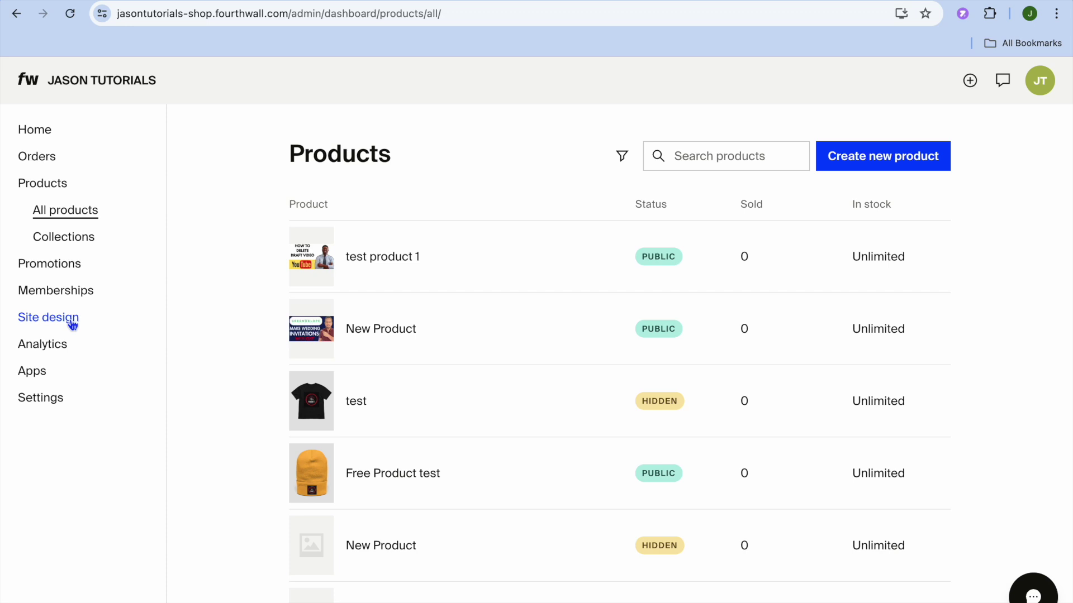
left_click(73, 324)
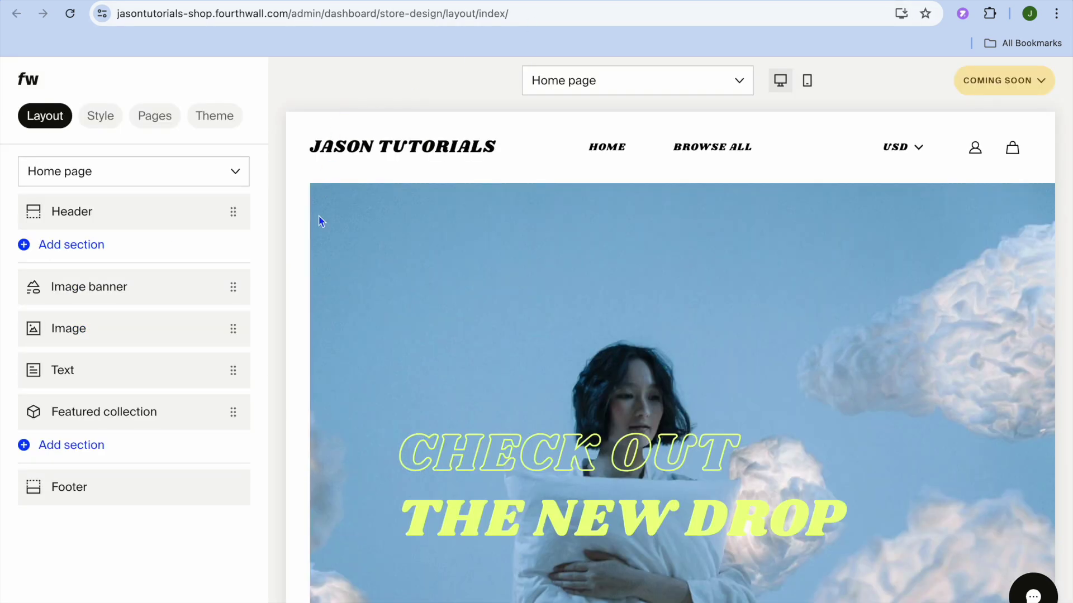
Show the store's Home page in the preview and list its pages in the Layout panel
scroll(322, 221, "down", 3)
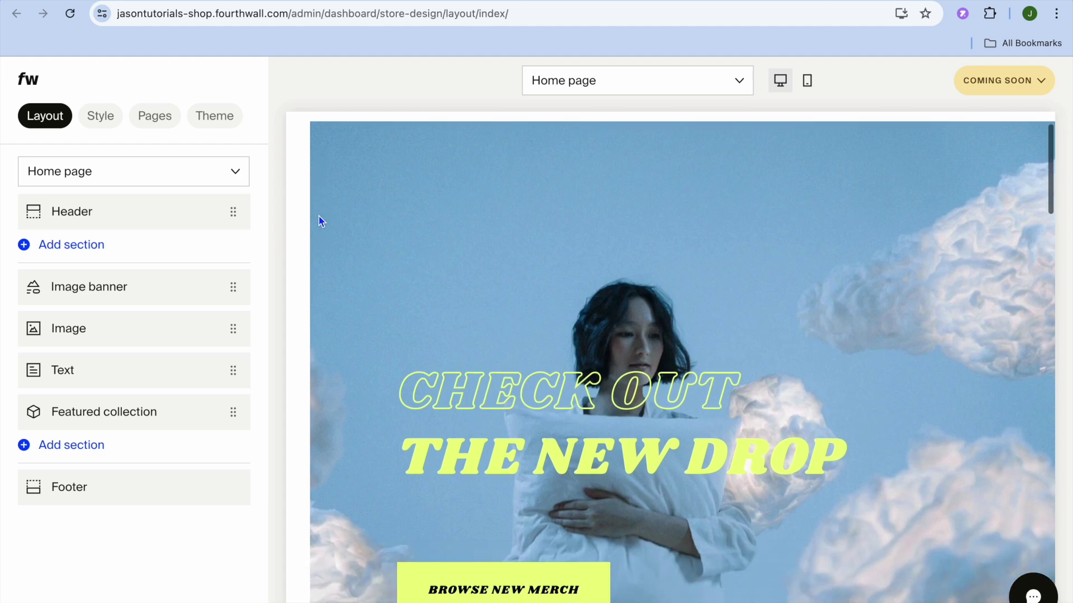
scroll(321, 222, "up", 3)
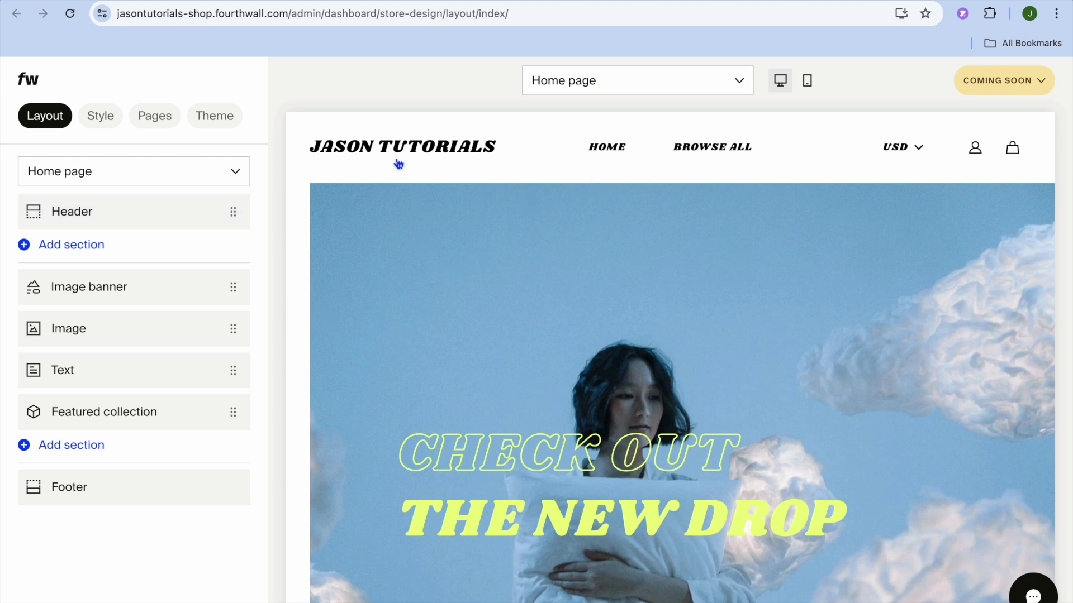
left_click(438, 148)
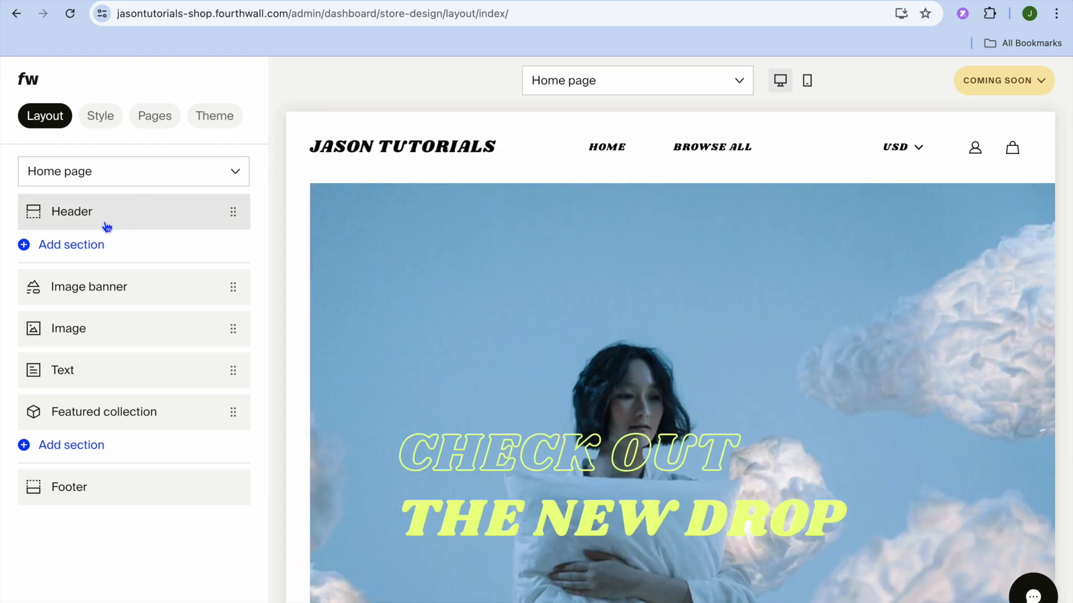
left_click(232, 170)
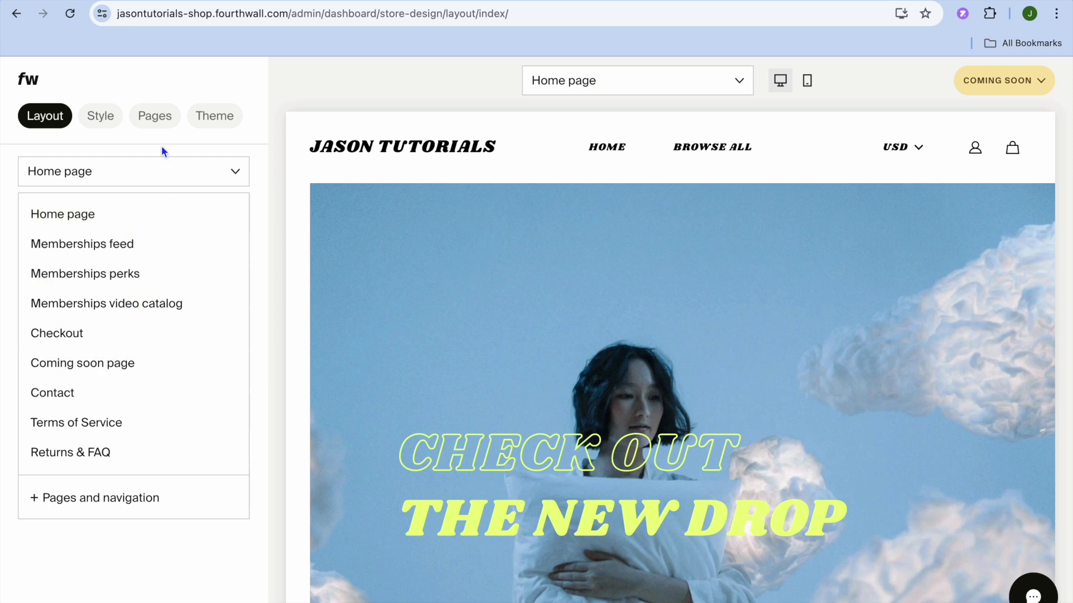
Point the Browse all navigation link at the All Products collection and preview that page
left_click(159, 117)
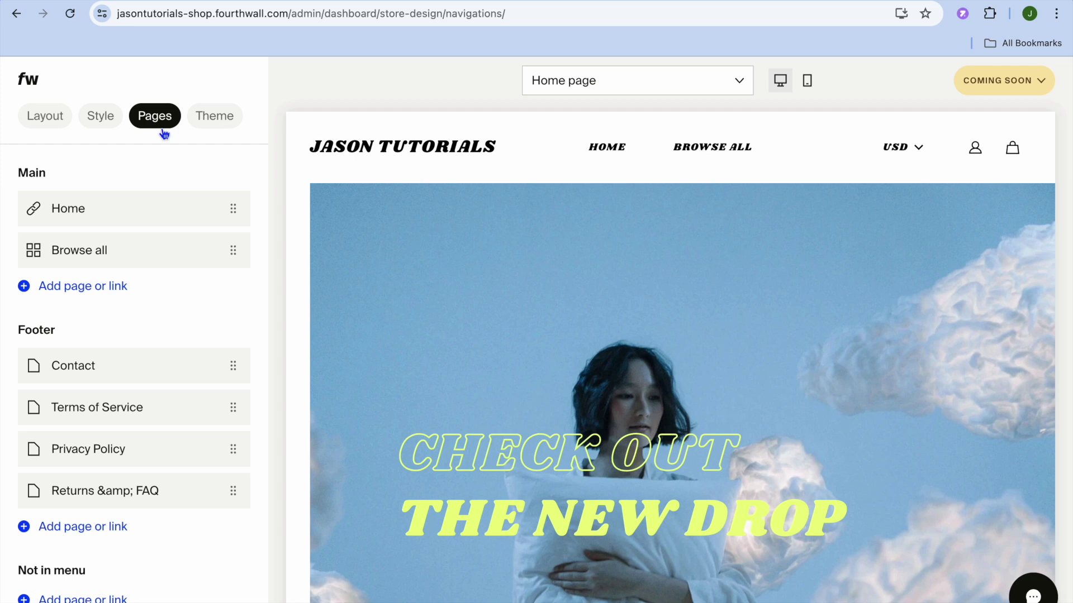
left_click(119, 254)
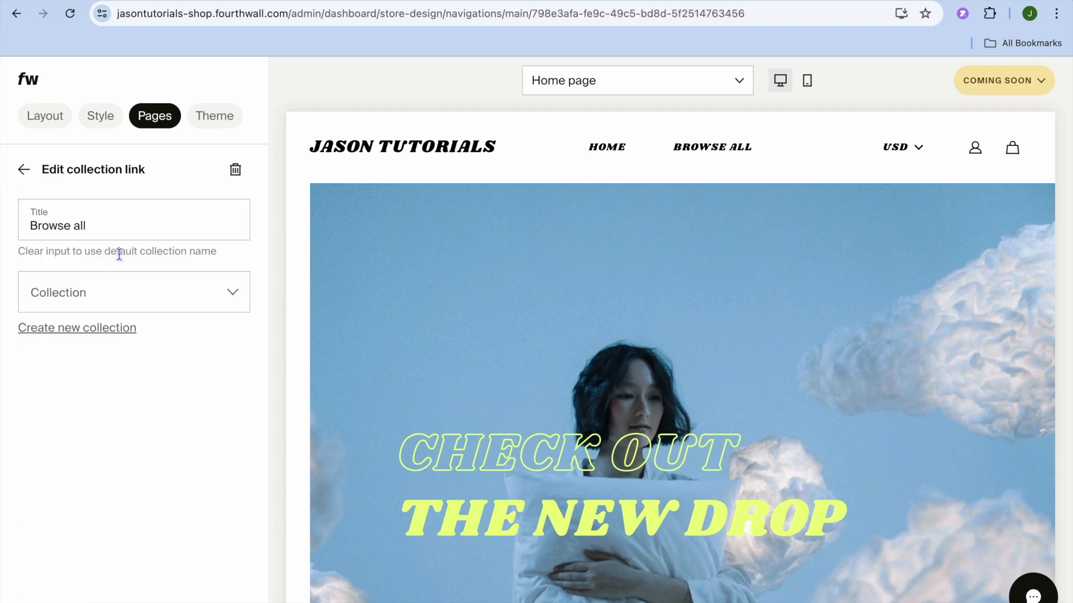
left_click(222, 301)
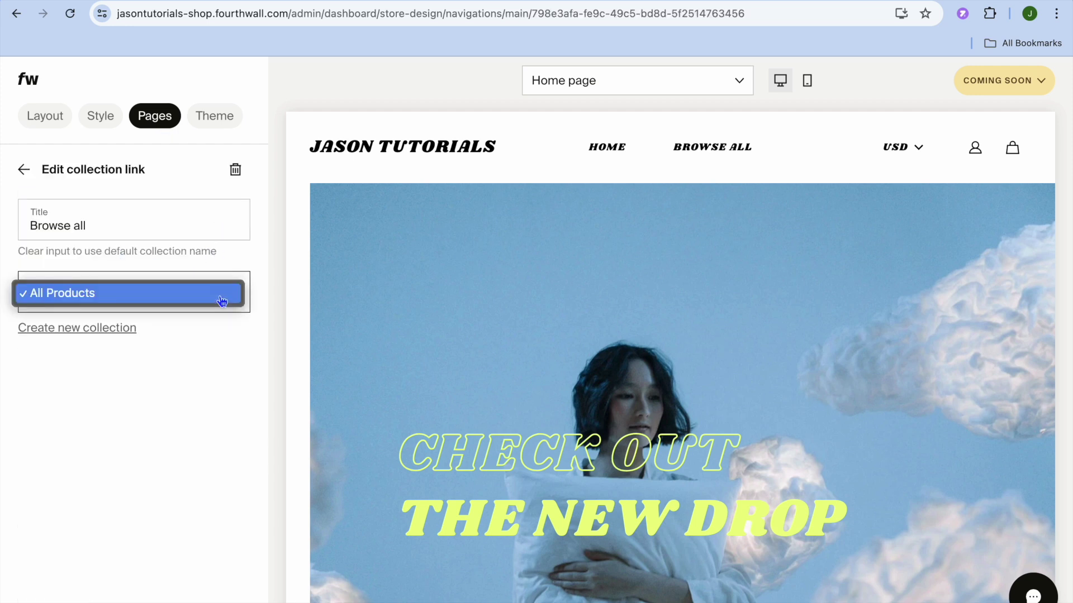
left_click(189, 292)
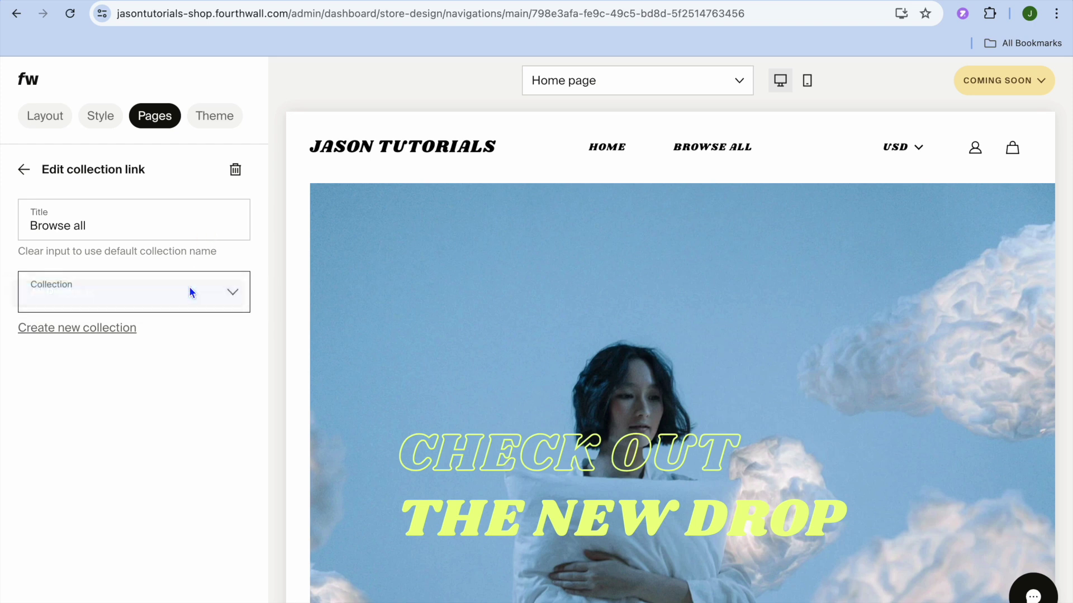
left_click(24, 169)
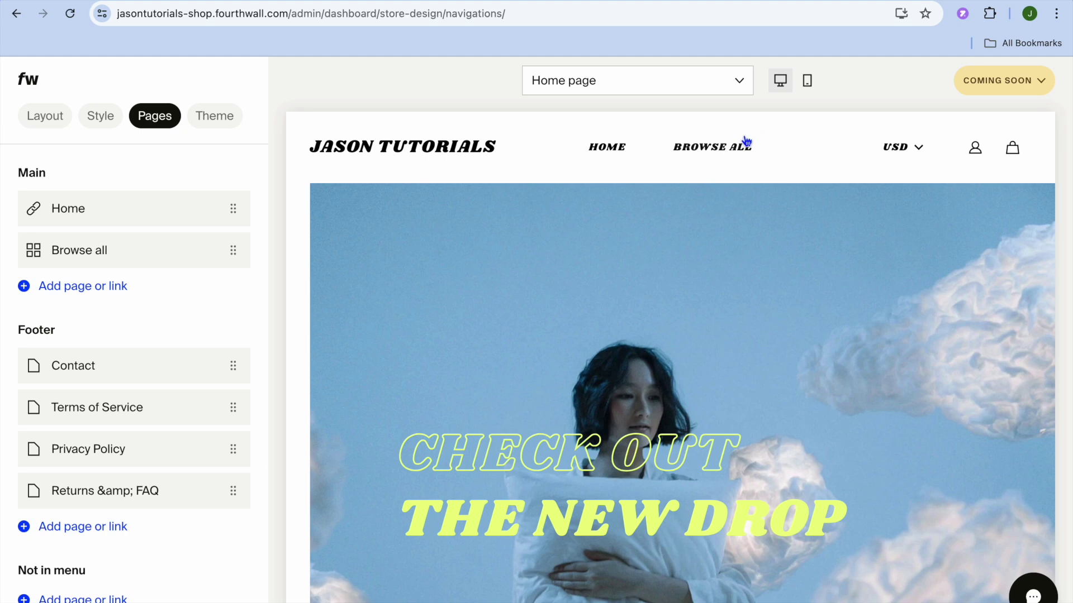
left_click(727, 155)
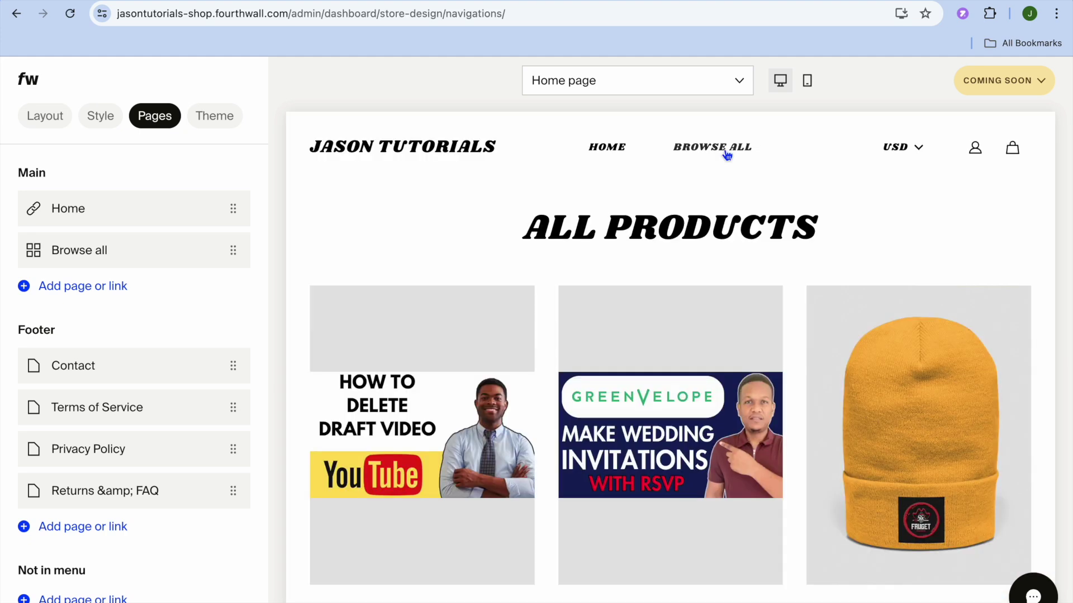
left_click(1038, 88)
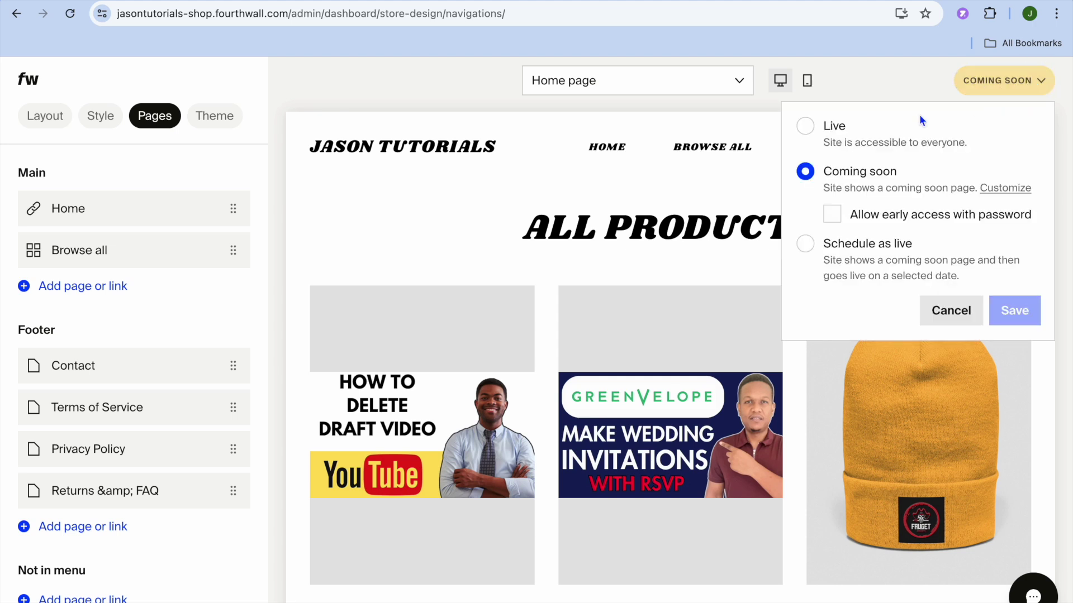
Change the site status from Coming soon to Live, save it, and open Site settings
left_click(805, 126)
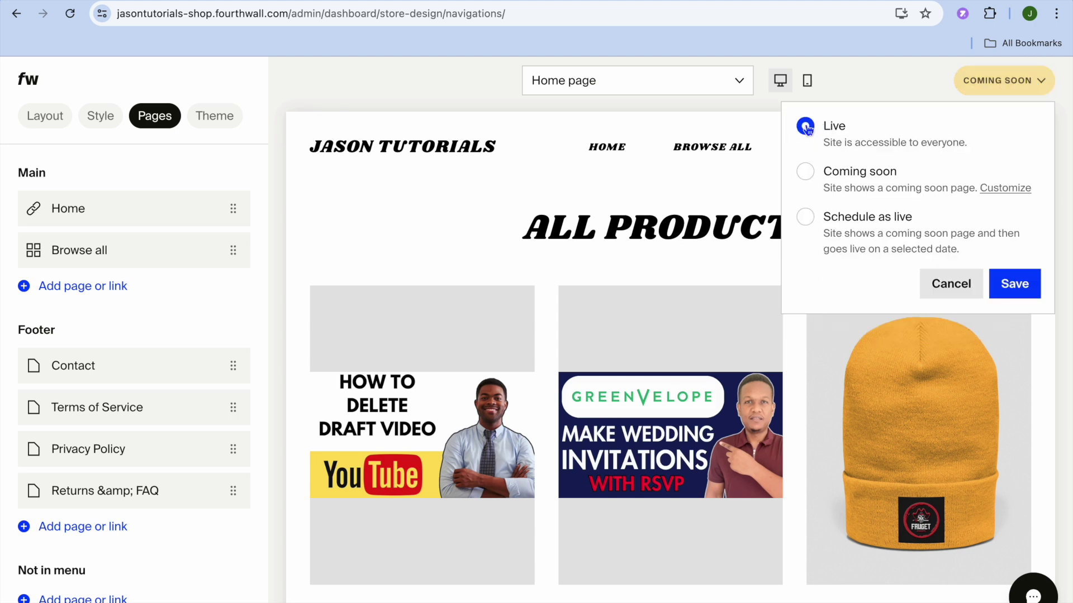
left_click(1014, 283)
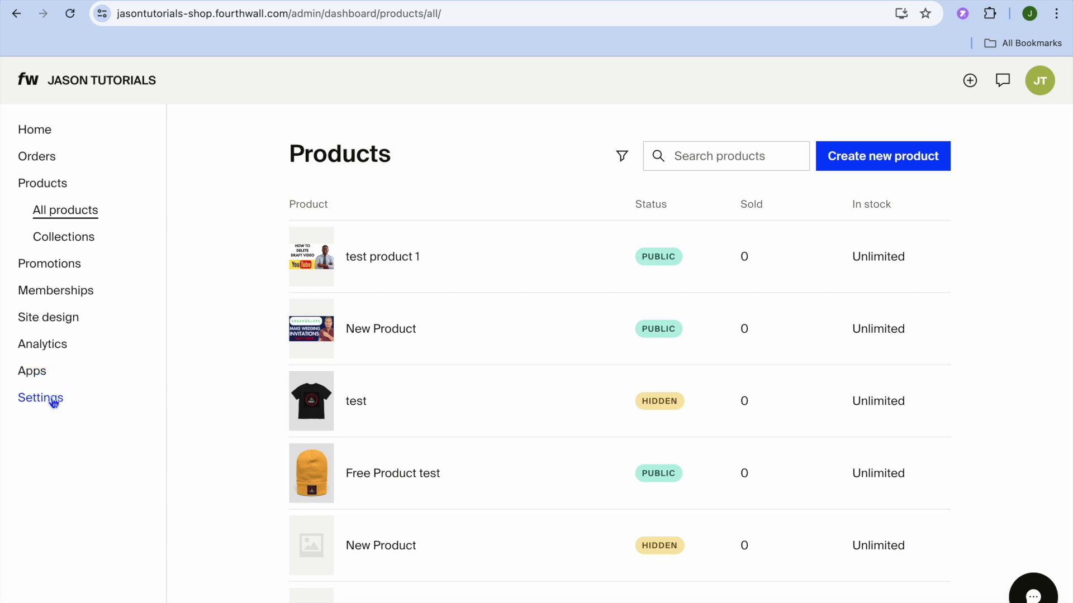
left_click(53, 399)
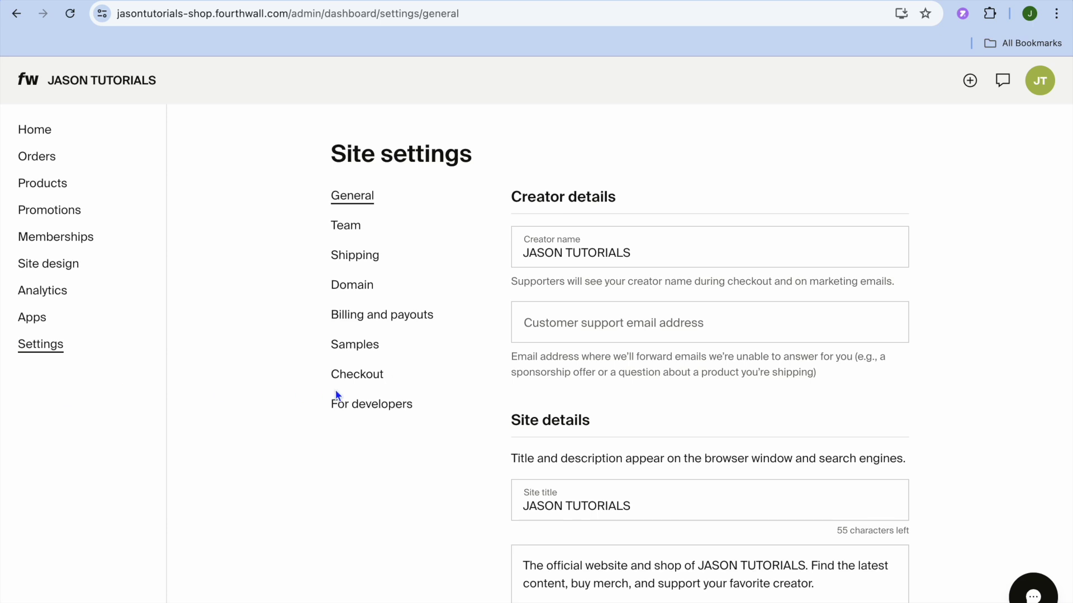
Review the Billing and payouts page with its $0 balance and payout setup status
left_click(398, 317)
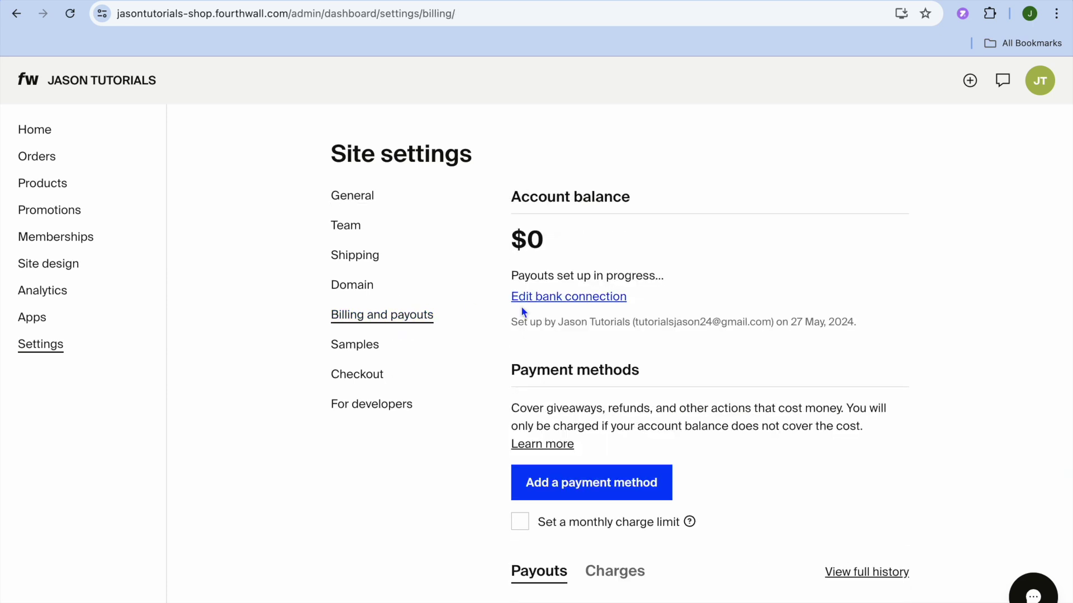
scroll(533, 310, "down", 2)
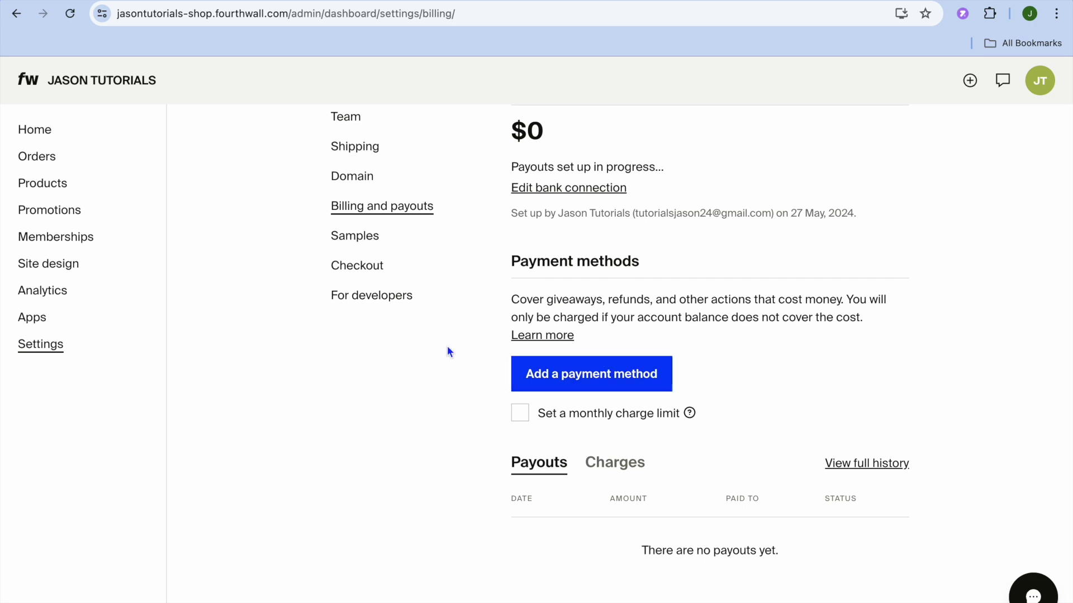
scroll(317, 366, "up", 2)
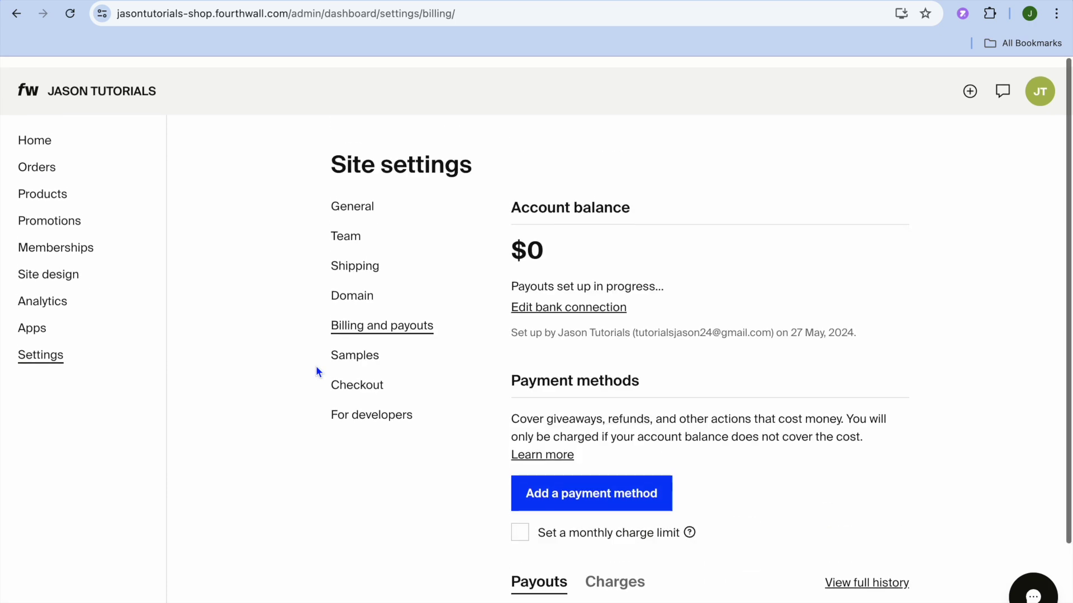